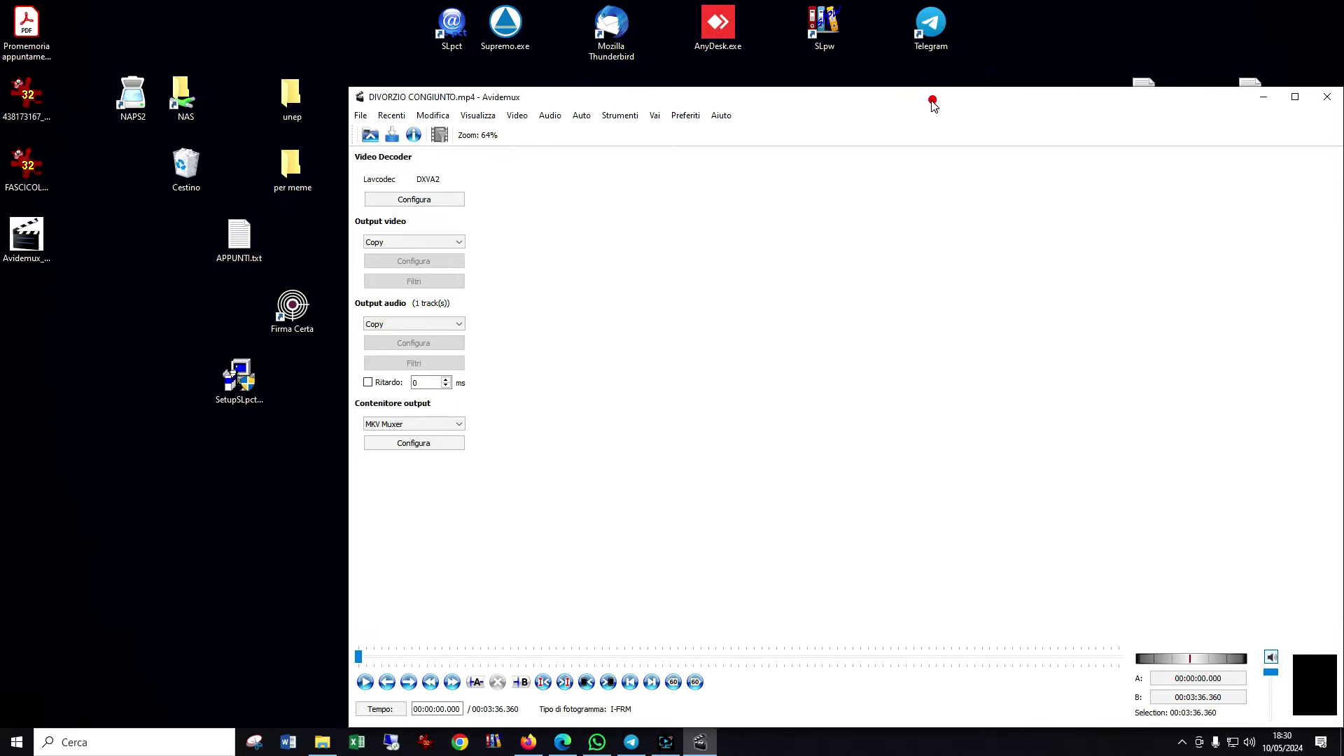
- Mark the video section to keep, with the start marker at 00:00:39.000 and the end marker at 00:02:10.680
{"action": "left_click_drag", "start_coordinate": [245, 632], "coordinate": [317, 639]}
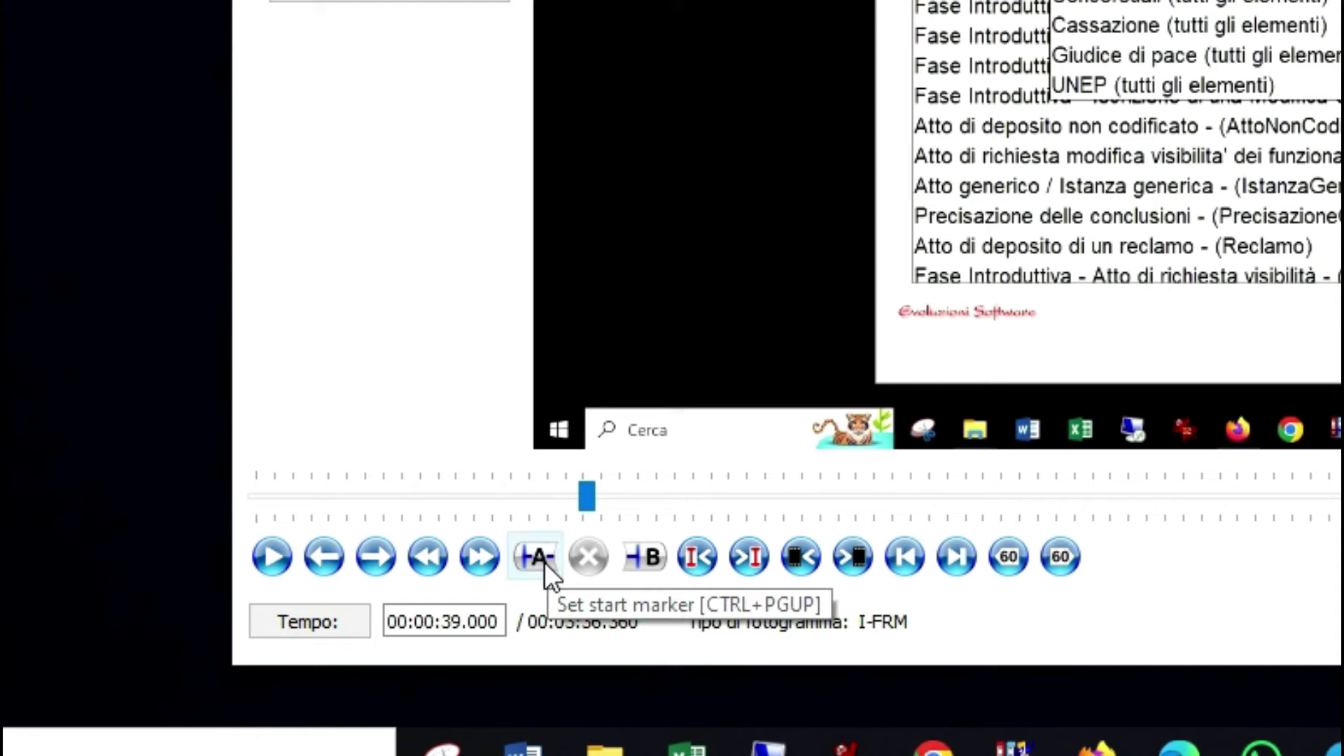
{"action": "left_click", "coordinate": [532, 560]}
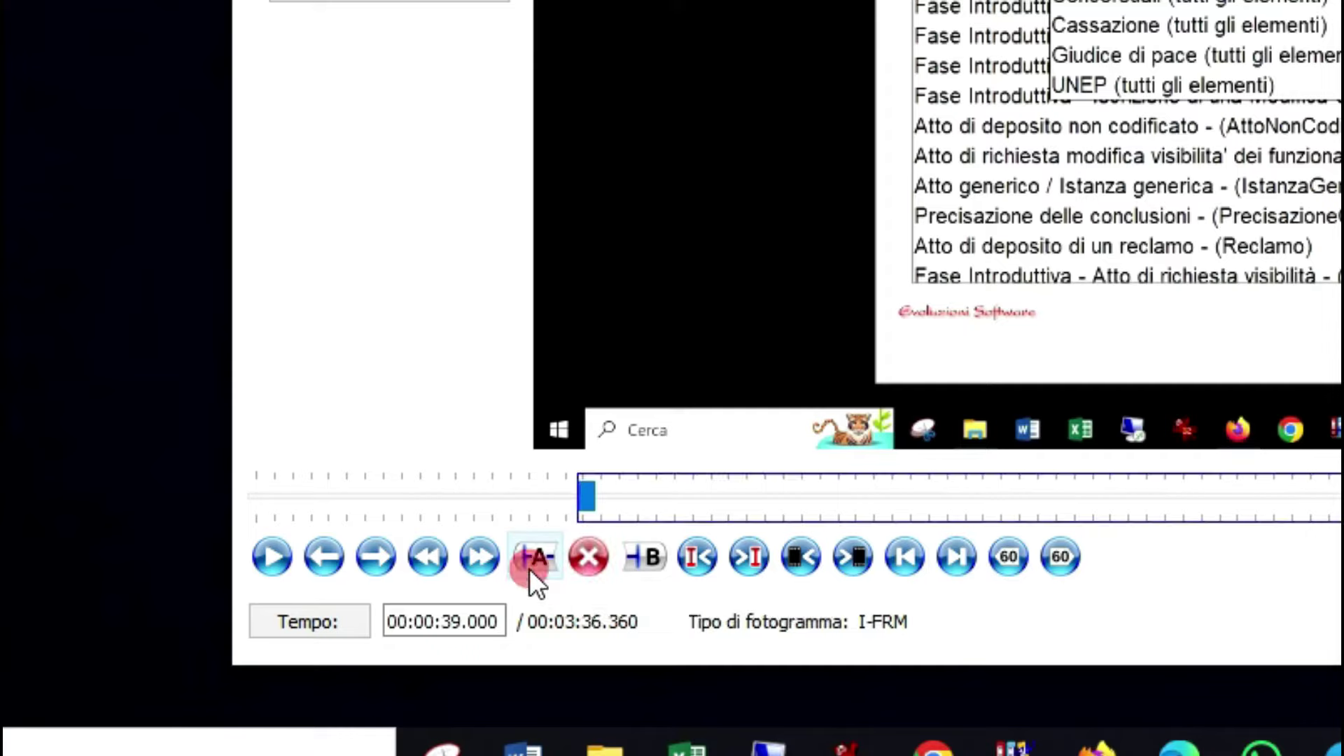
{"action": "left_click_drag", "start_coordinate": [587, 498], "coordinate": [714, 507]}
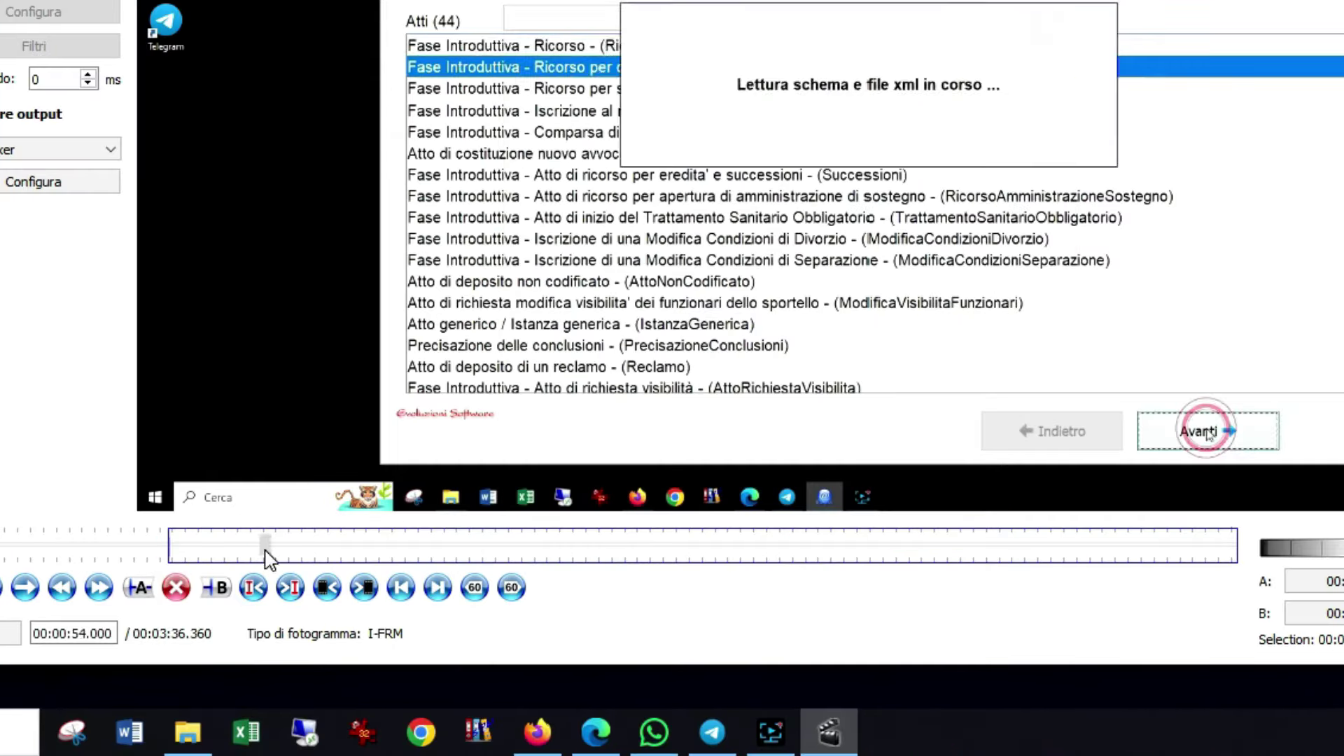
{"action": "left_click_drag", "start_coordinate": [266, 556], "coordinate": [725, 558]}
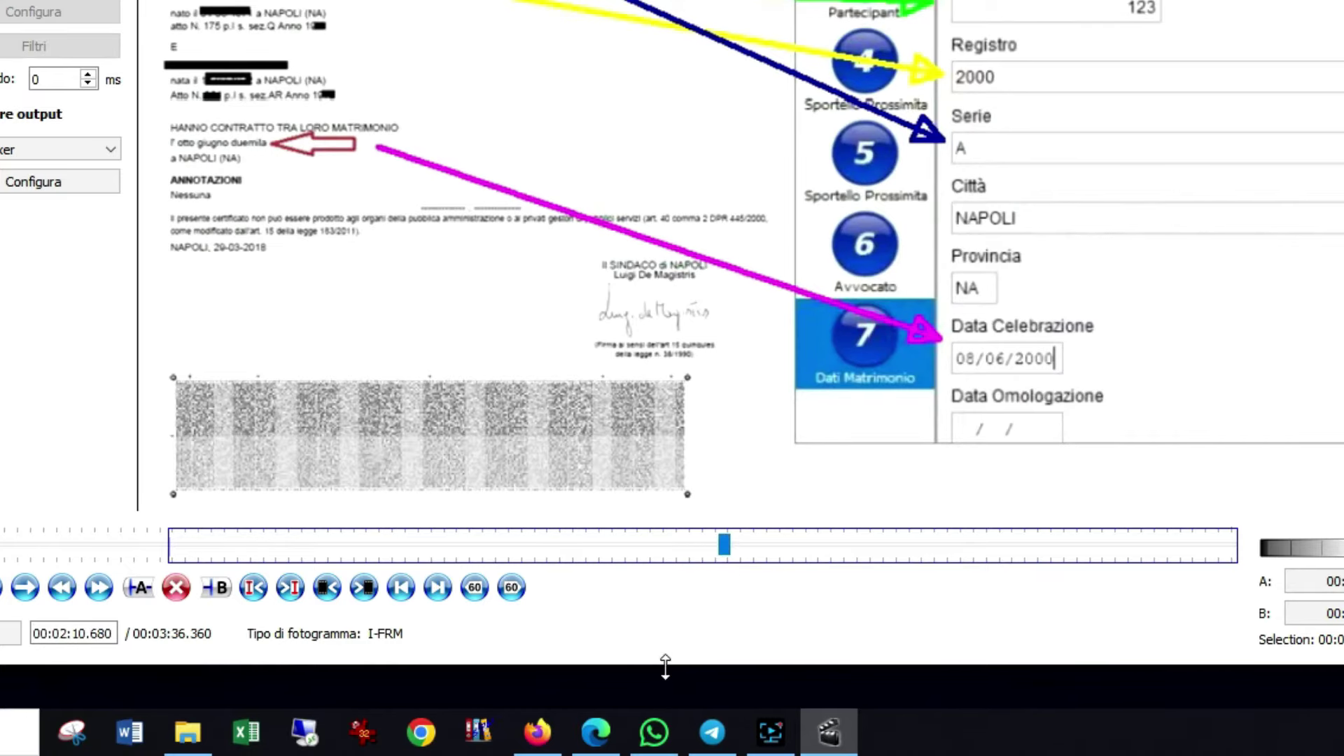
{"action": "left_click", "coordinate": [226, 592]}
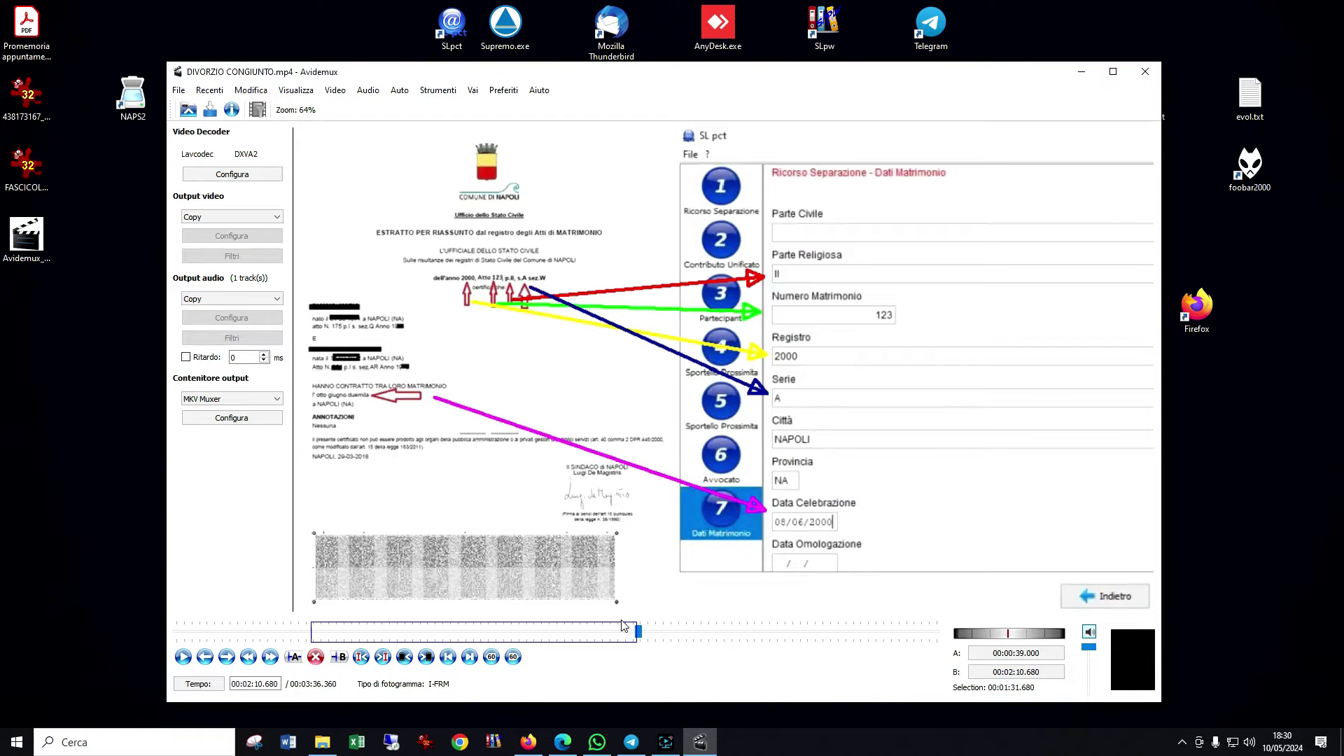
- Set the output container to MP4 Muxer and save the selected section on the Desktop as DIVORZIO CONGIUNTO_edit.mp4
{"action": "left_click", "coordinate": [278, 400]}
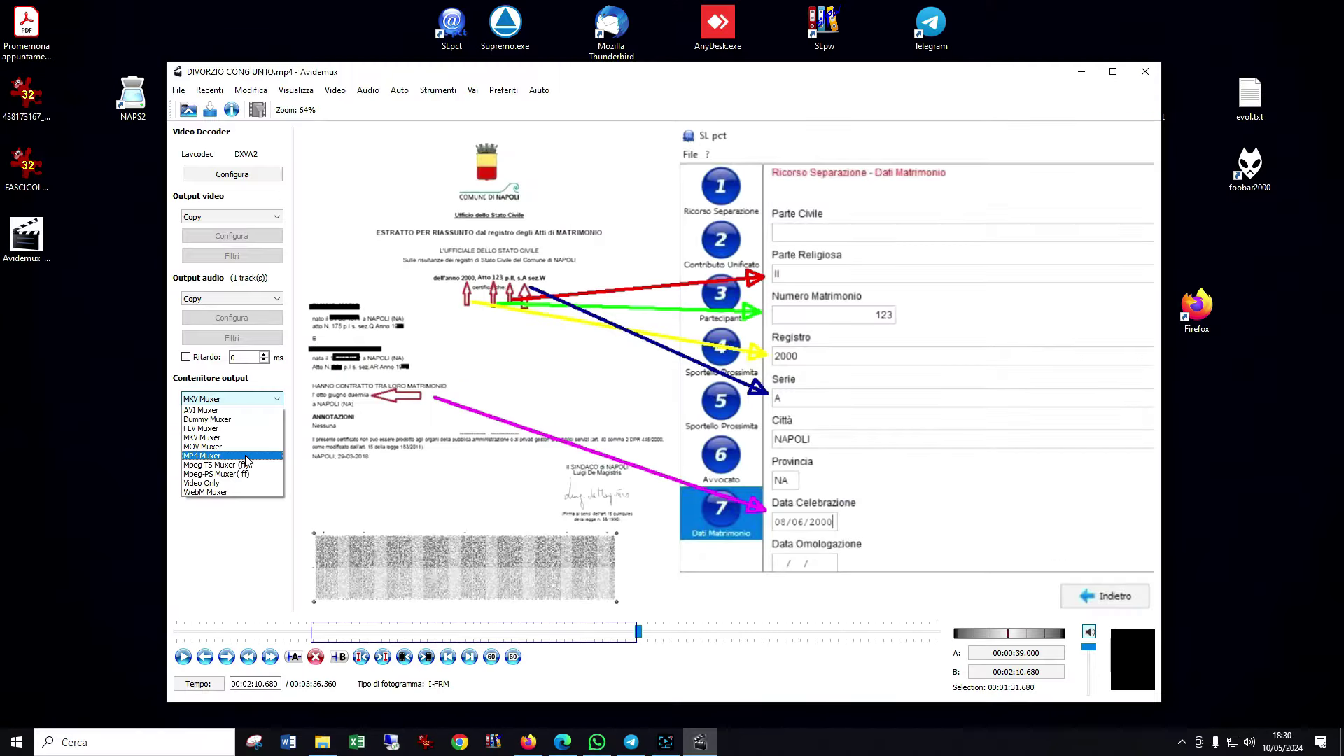
{"action": "left_click", "coordinate": [247, 456]}
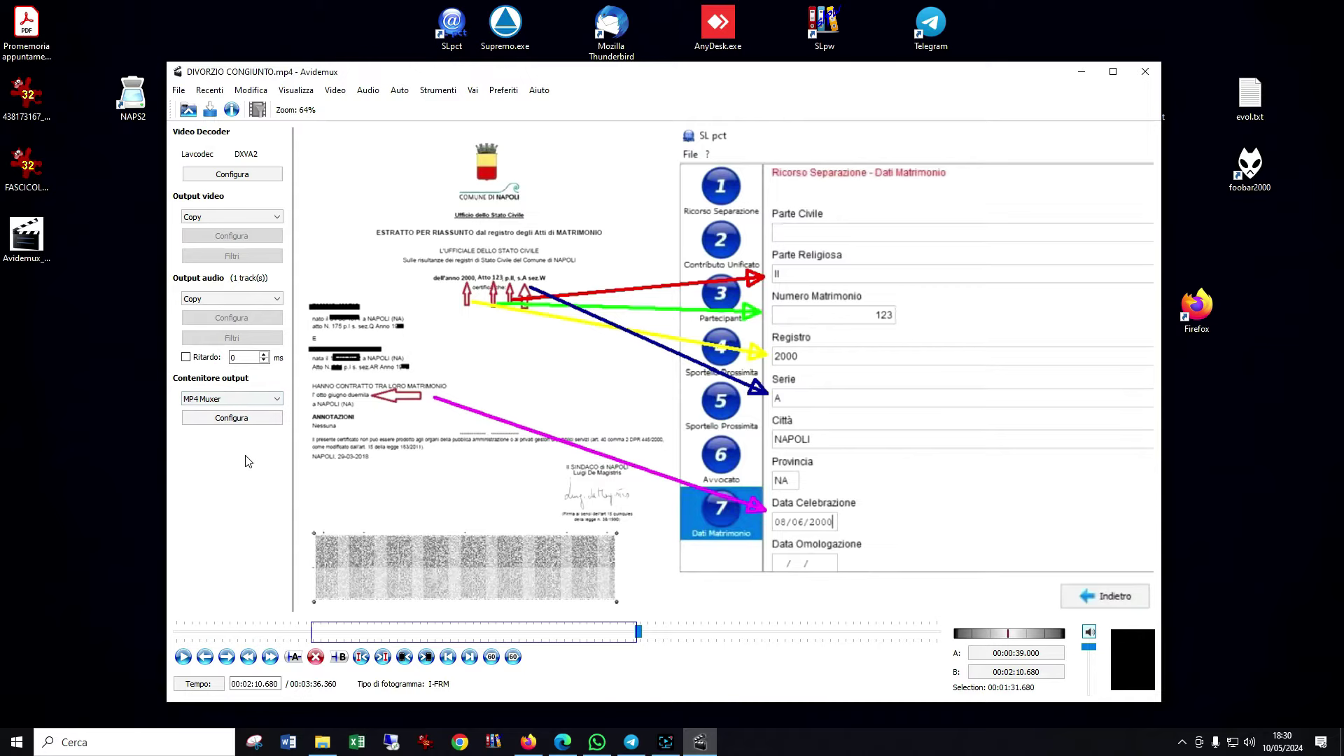
{"action": "left_click", "coordinate": [179, 90]}
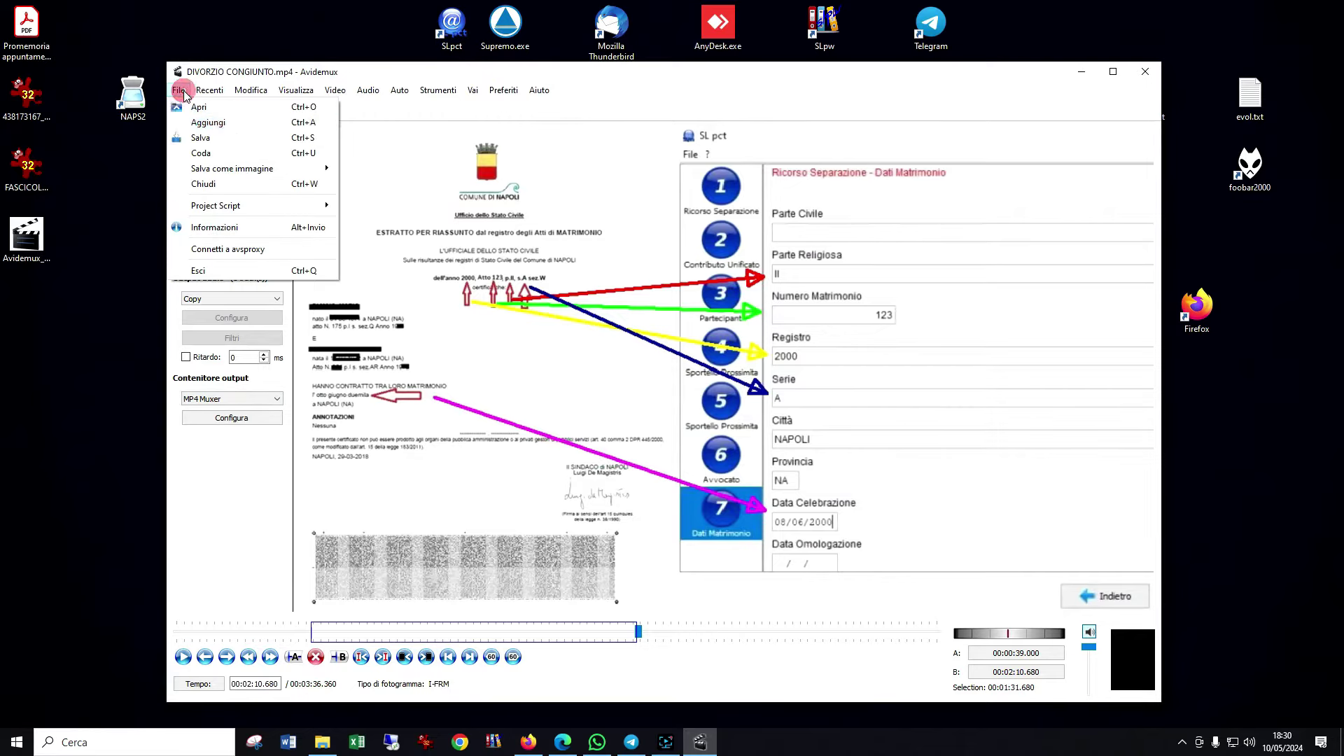
{"action": "left_click", "coordinate": [189, 137]}
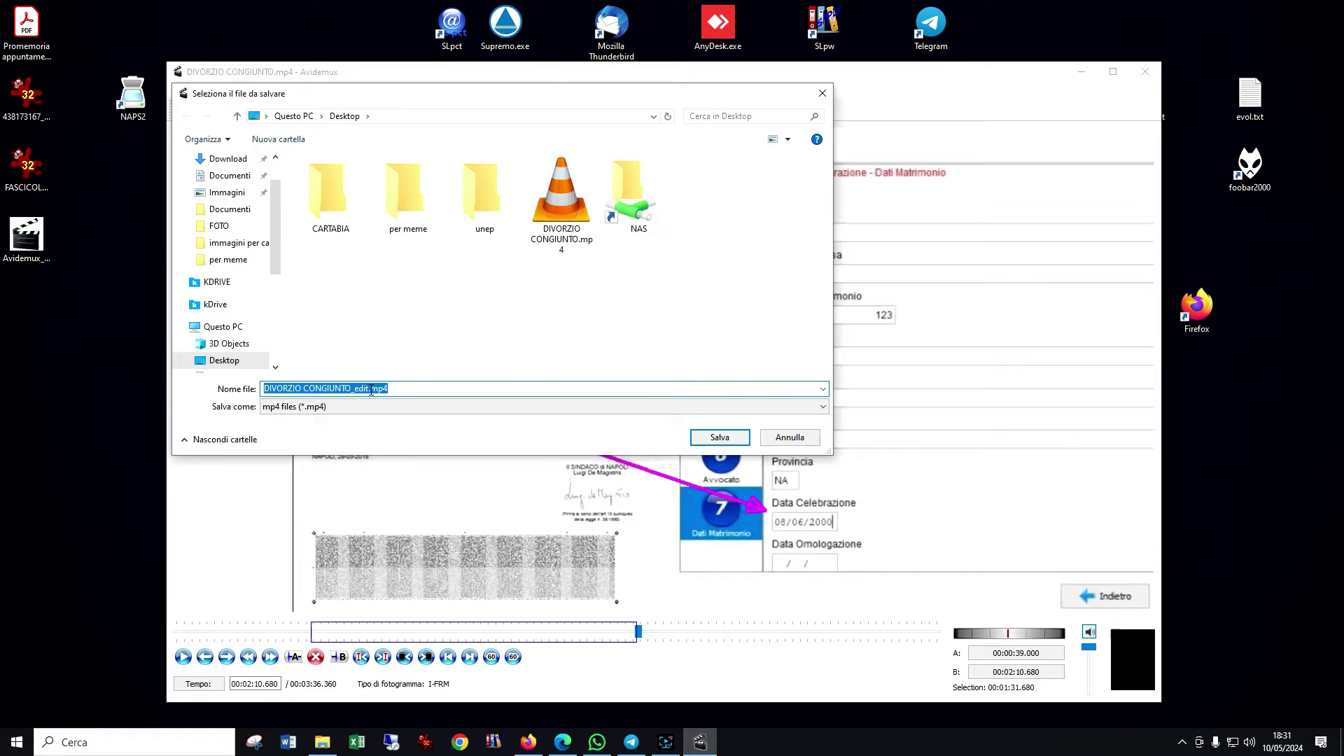
{"action": "left_click", "coordinate": [718, 437]}
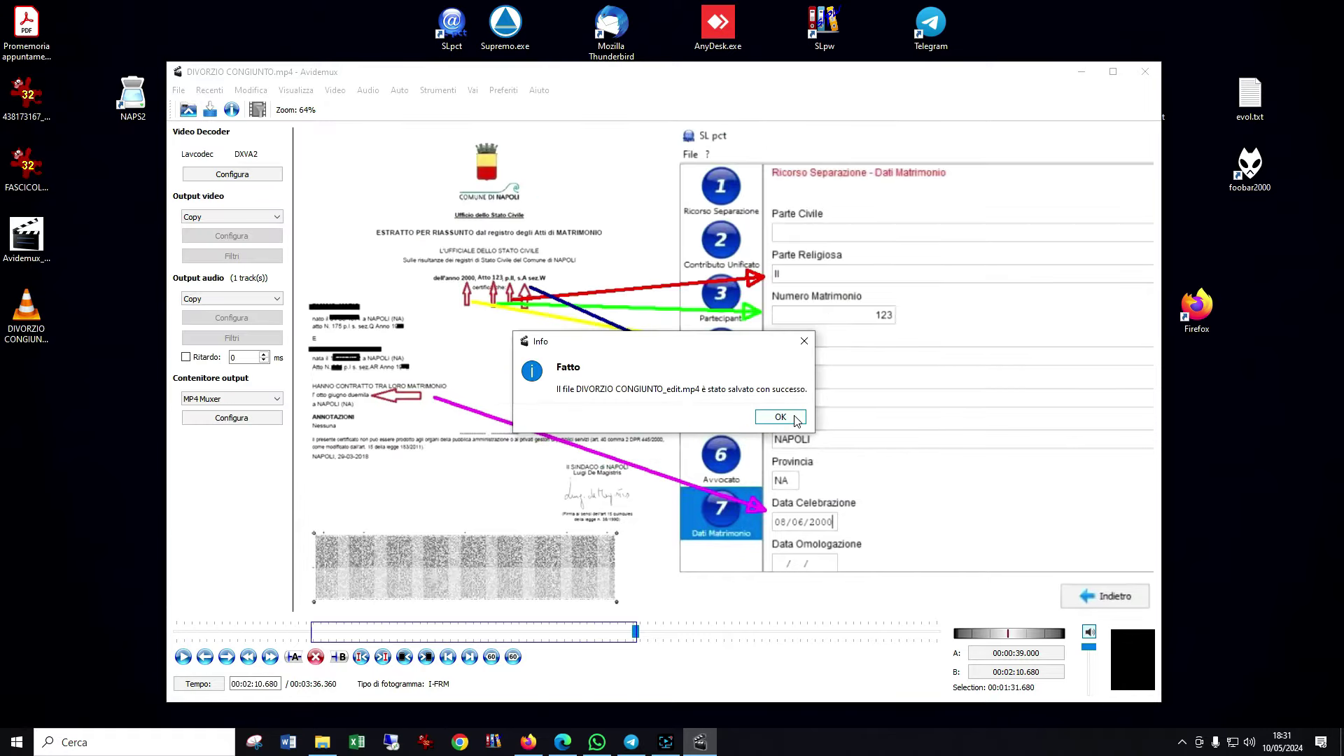
{"action": "left_click", "coordinate": [781, 419]}
- Check the file properties of the saved DIVORZIO CONGIUNTO_edit.mp4 on the desktop
{"action": "left_click_drag", "start_coordinate": [29, 315], "coordinate": [89, 332]}
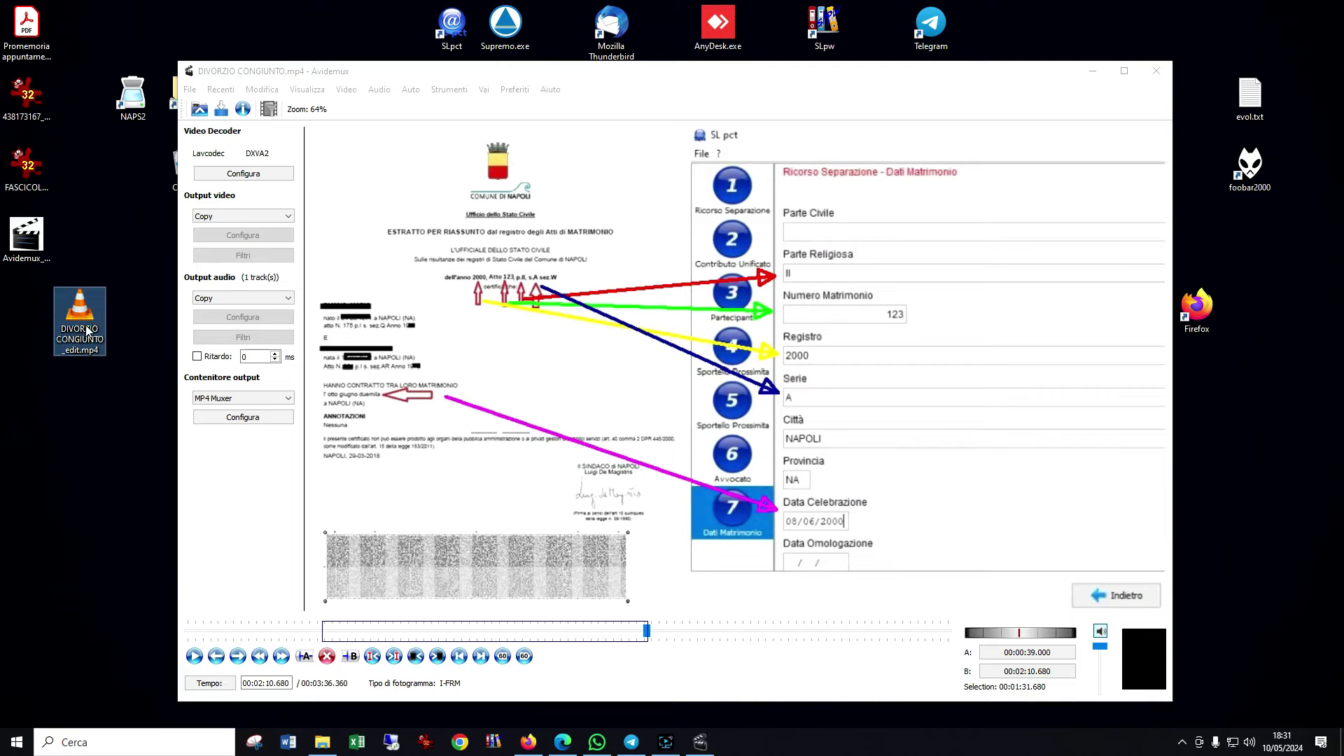
{"action": "right_click", "coordinate": [87, 331]}
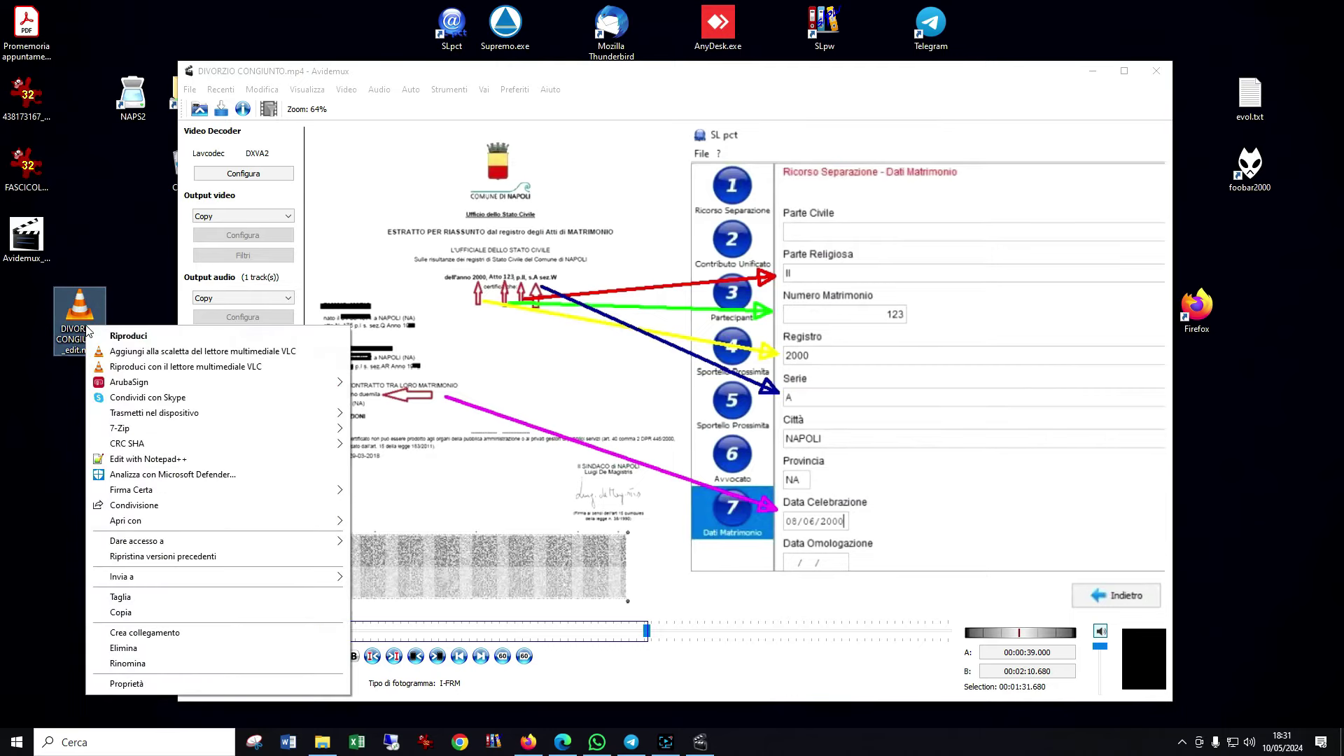
{"action": "left_click", "coordinate": [159, 683]}
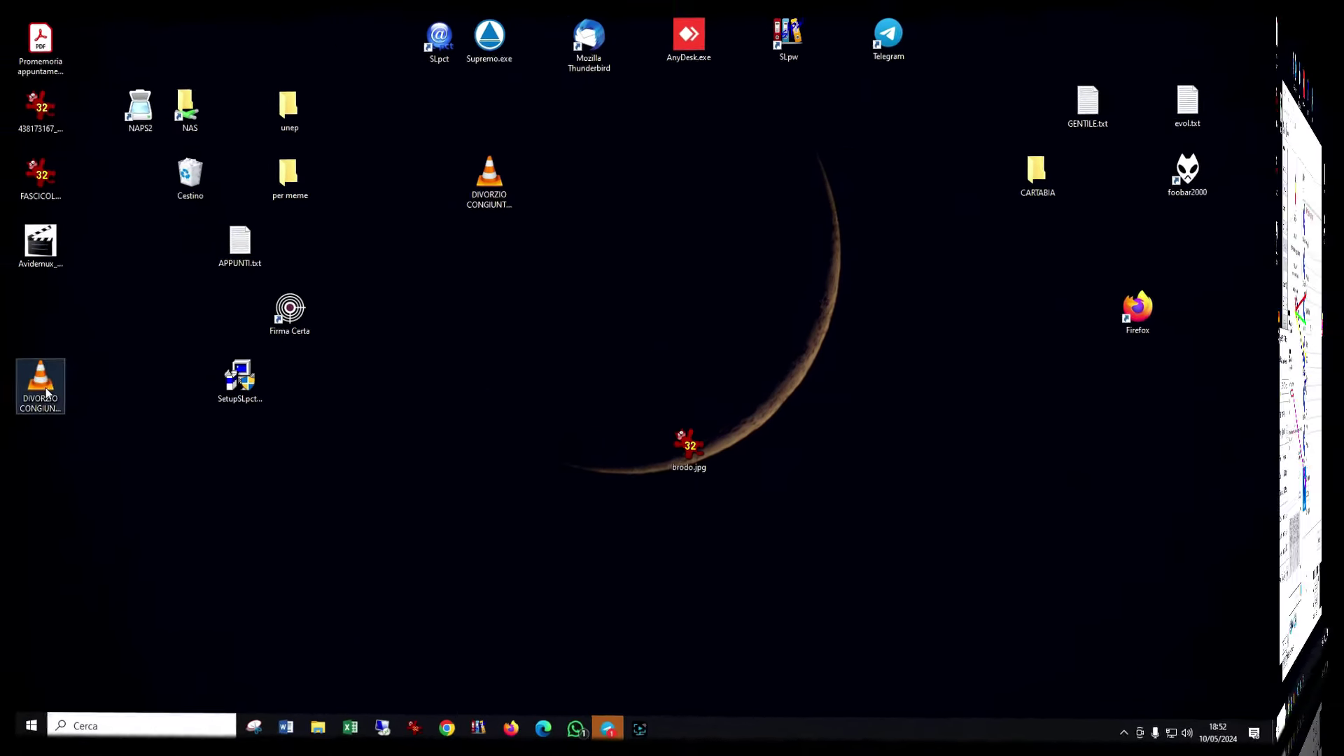
- Delete DIVORZIO CONGIUNTO_2.mp4 from the desktop
{"action": "left_click_drag", "start_coordinate": [45, 387], "coordinate": [431, 347]}
{"action": "mouse_move", "coordinate": [462, 342]}
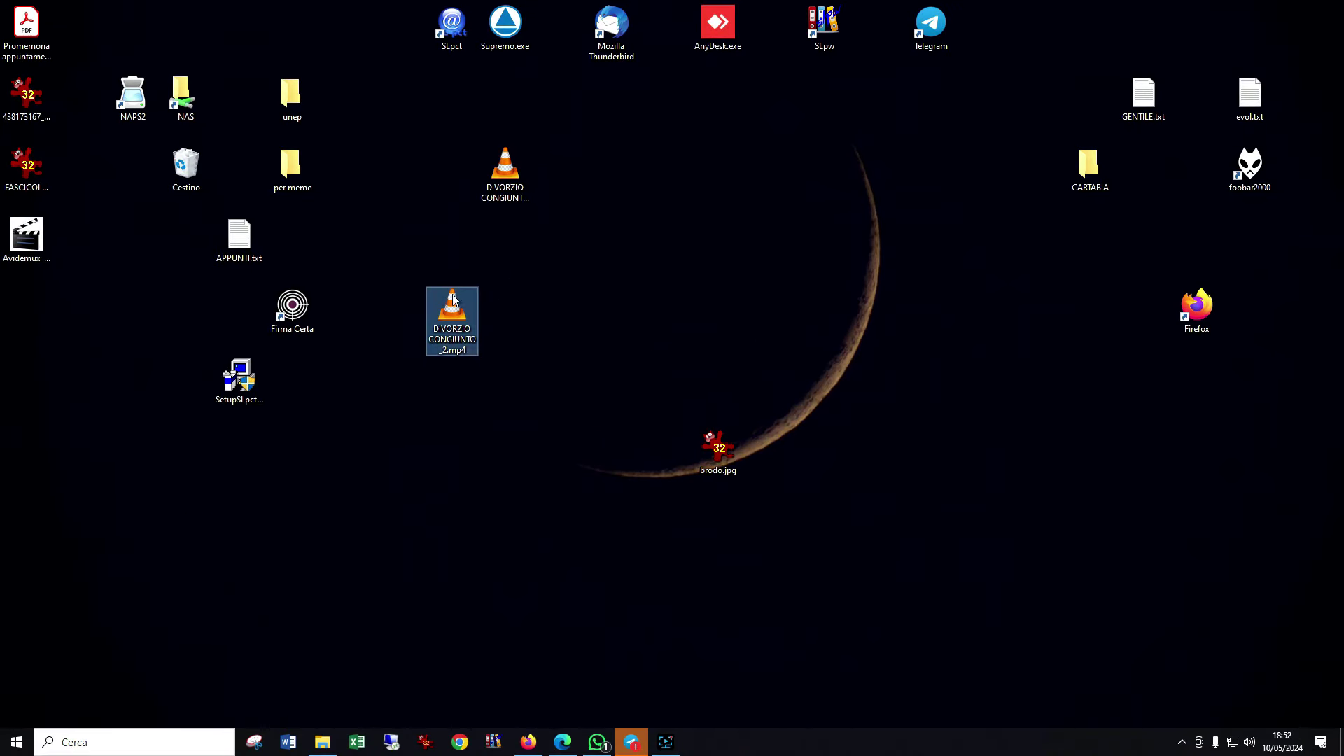
{"action": "key", "text": "Delete"}
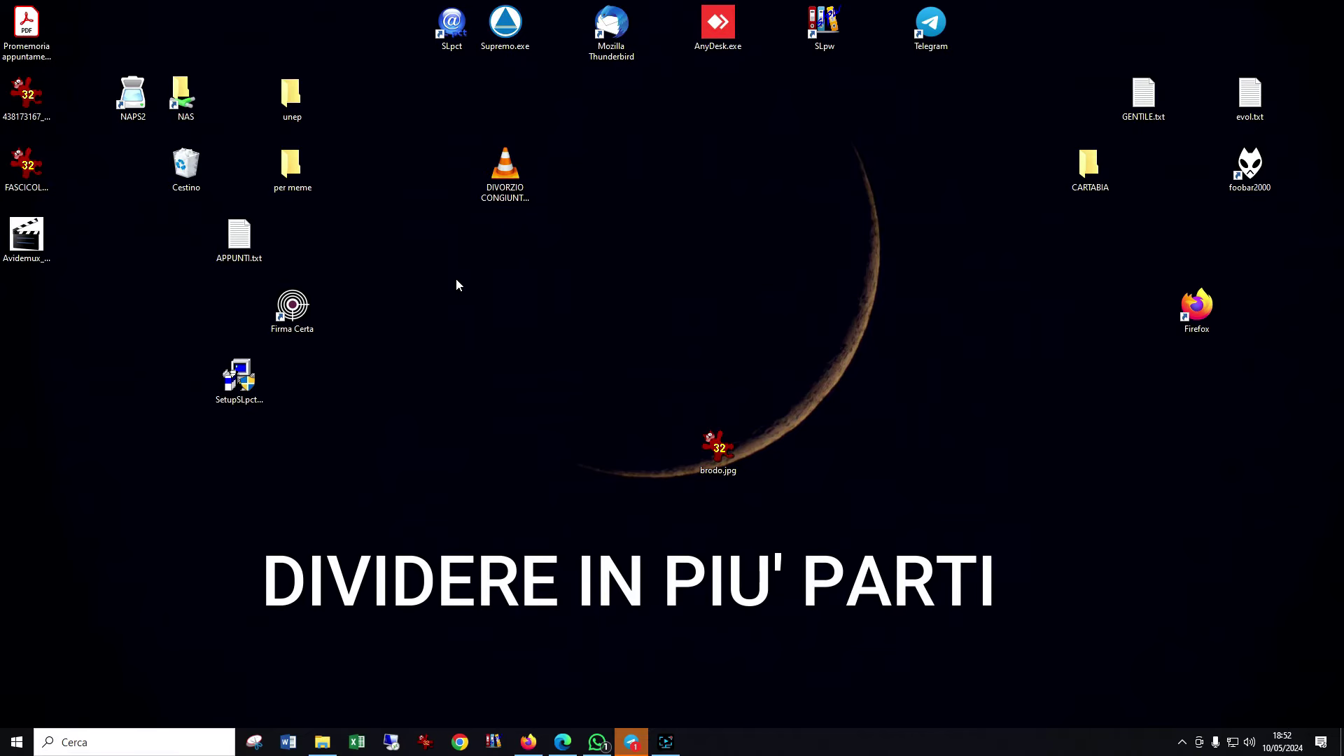
- Launch Avidemux, load DIVORZIO CONGIUNTO.mp4 from the desktop and set the output container to MP4 Muxer
{"action": "left_click", "coordinate": [484, 185]}
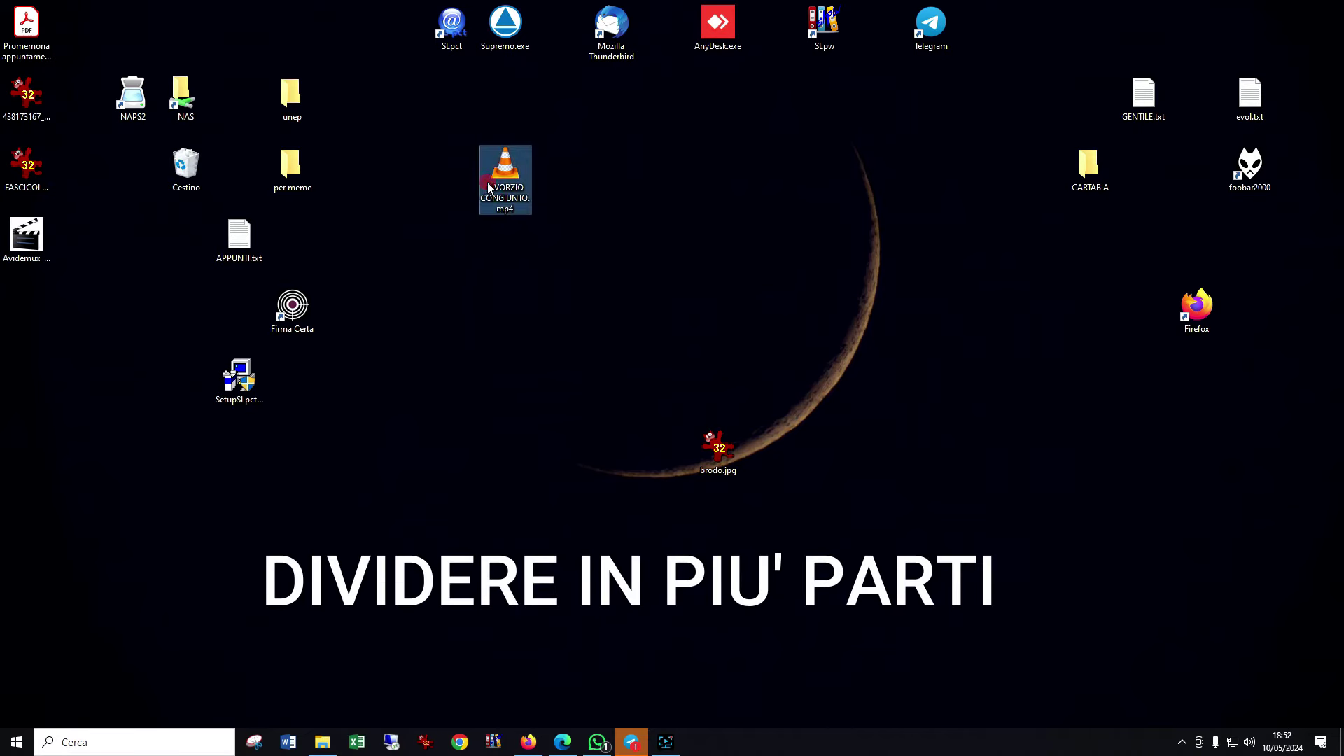
{"action": "left_click", "coordinate": [16, 741]}
{"action": "left_click", "coordinate": [107, 348]}
{"action": "left_click_drag", "start_coordinate": [505, 171], "coordinate": [854, 268]}
{"action": "left_click", "coordinate": [299, 392]}
{"action": "left_click", "coordinate": [303, 454]}
{"action": "left_click_drag", "start_coordinate": [600, 66], "coordinate": [566, 12]}
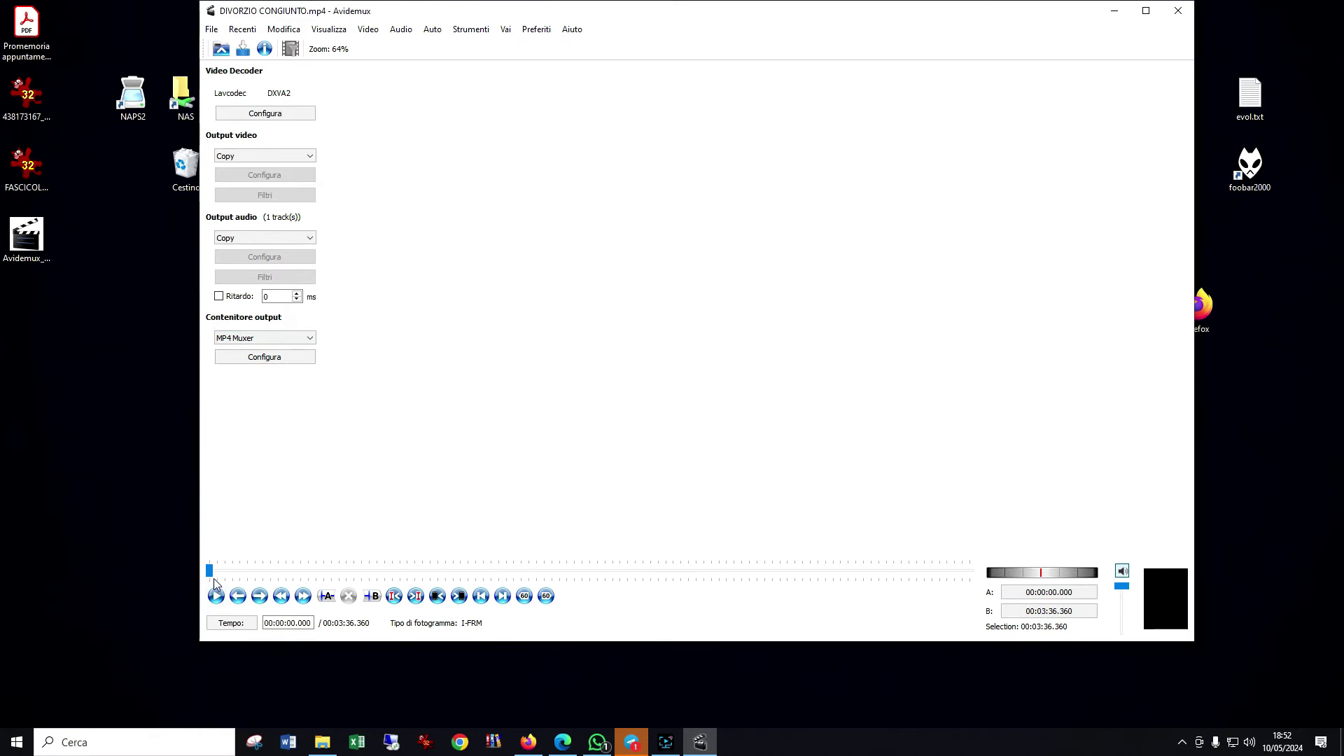
- Set the end marker at 00:02:14.680 and save the first part of the video as DIVORZIO CONGIUNTO_1.mp4
{"action": "left_click", "coordinate": [683, 570]}
{"action": "left_click", "coordinate": [372, 596]}
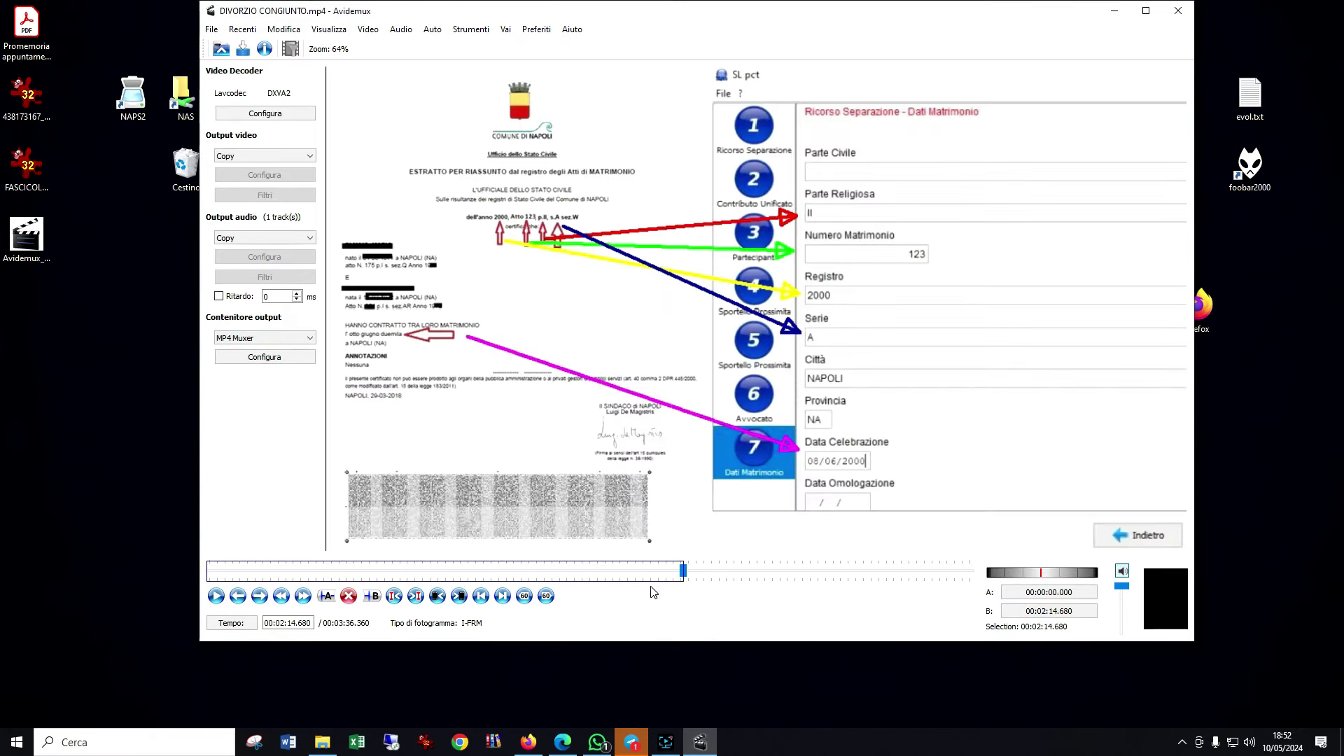
{"action": "left_click", "coordinate": [213, 30]}
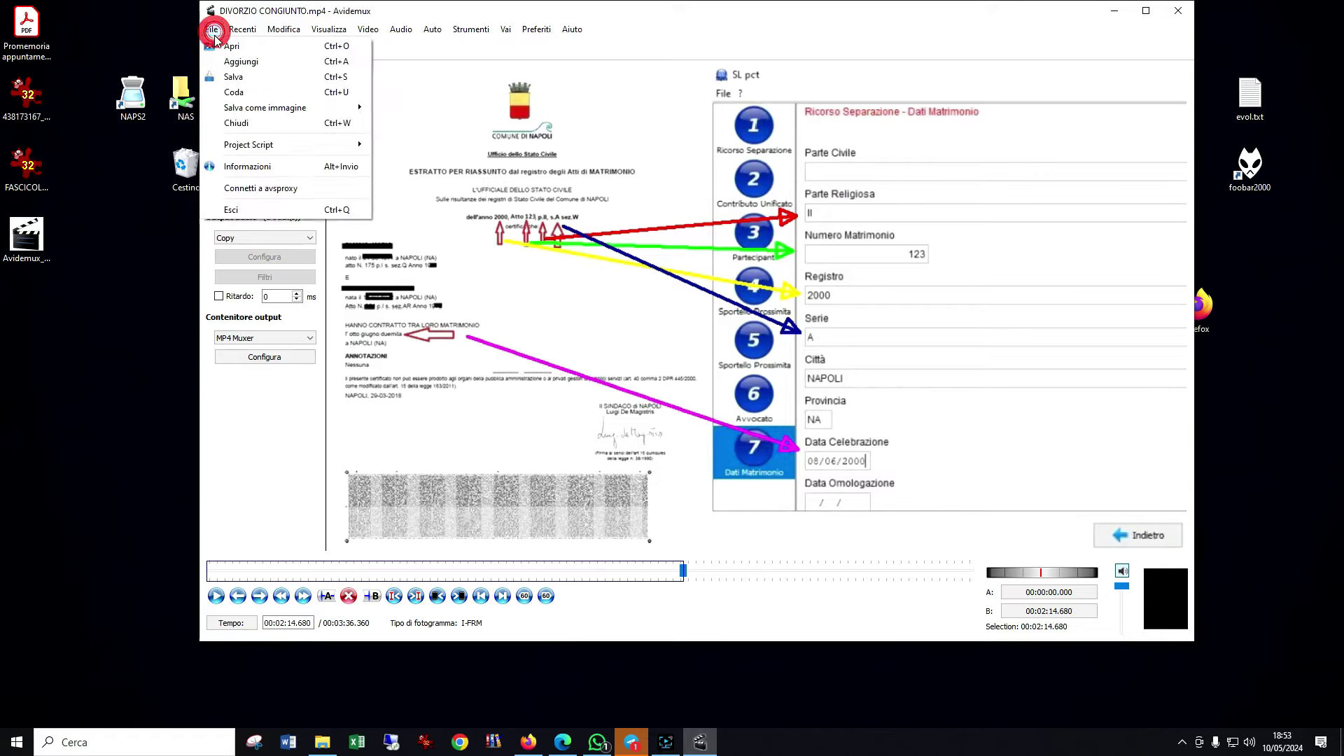
{"action": "key", "text": "Escape"}
- Mark the remaining part from 00:02:14.680 to 00:03:34.240 and save it as DIVORZIO CONGIUNTO_2.mp4
{"action": "left_click", "coordinate": [326, 595]}
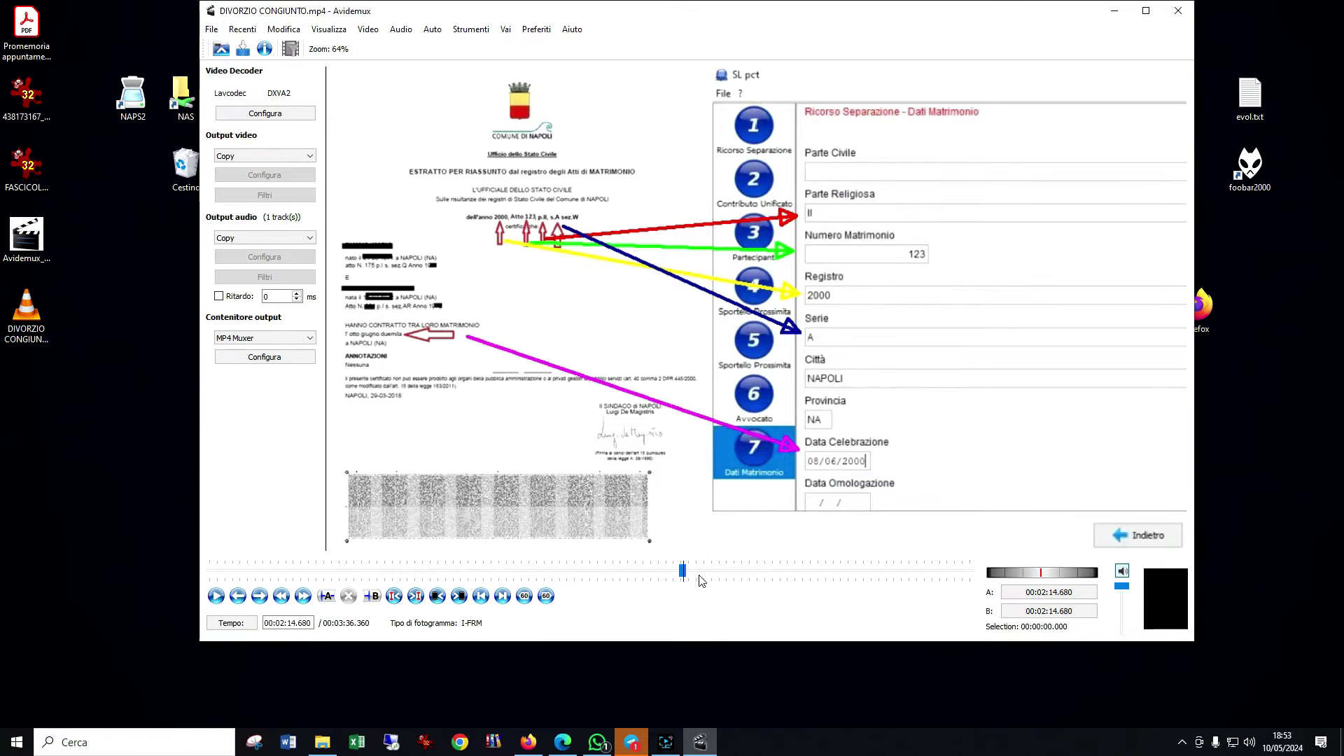
{"action": "key", "text": "End"}
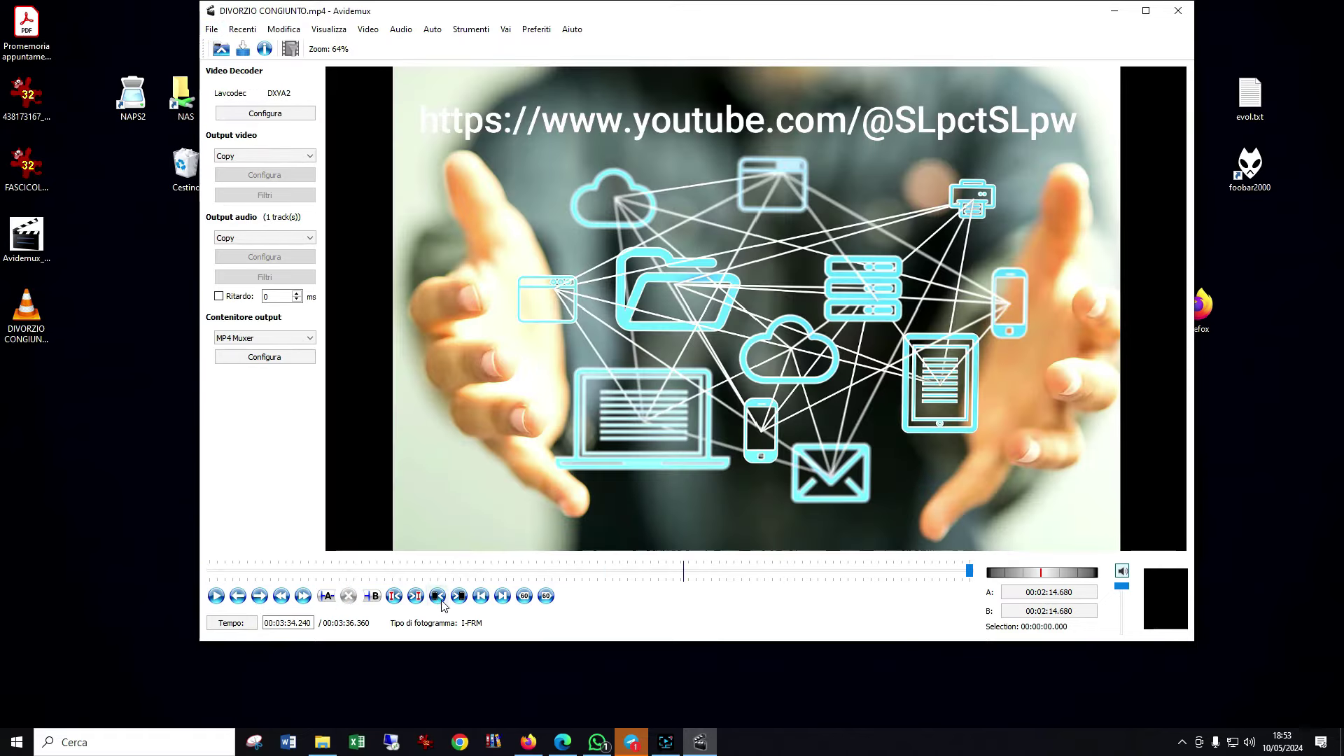
{"action": "left_click", "coordinate": [372, 596]}
{"action": "left_click", "coordinate": [212, 30]}
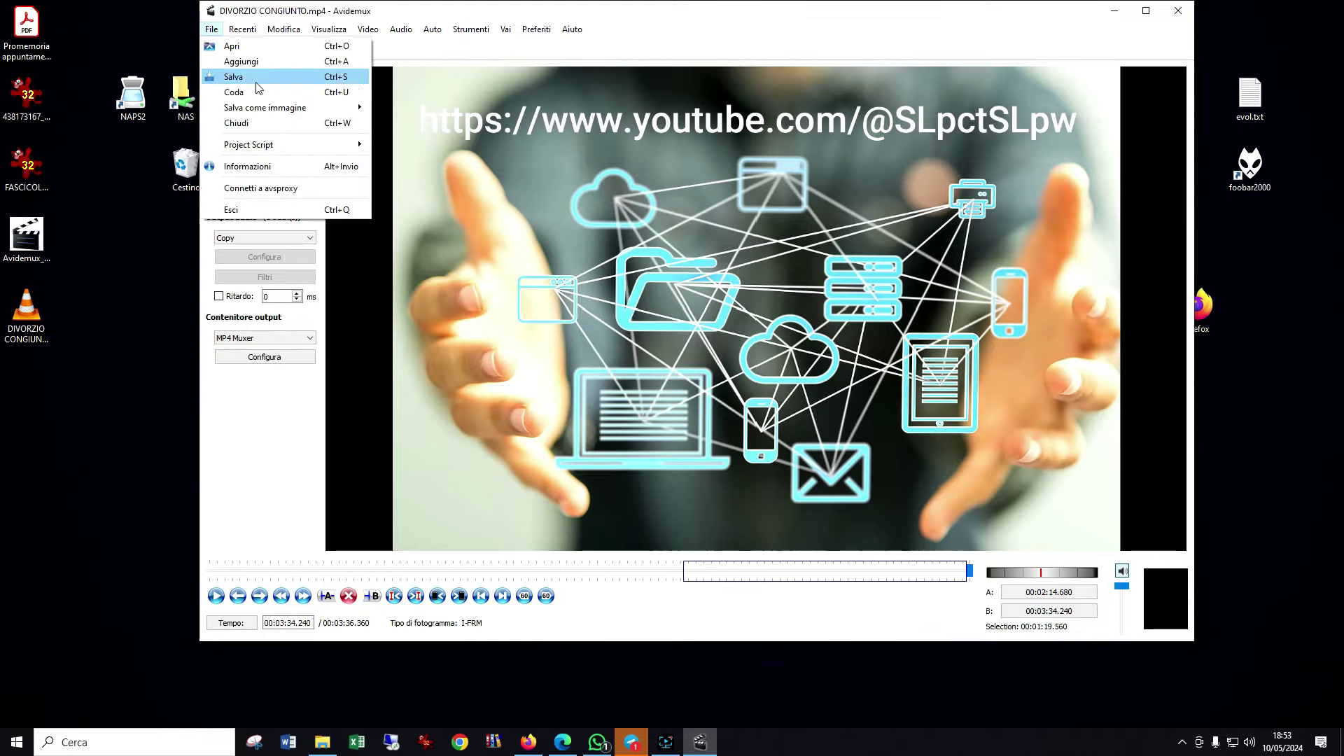
{"action": "left_click", "coordinate": [233, 76]}
{"action": "key", "text": "Return"}
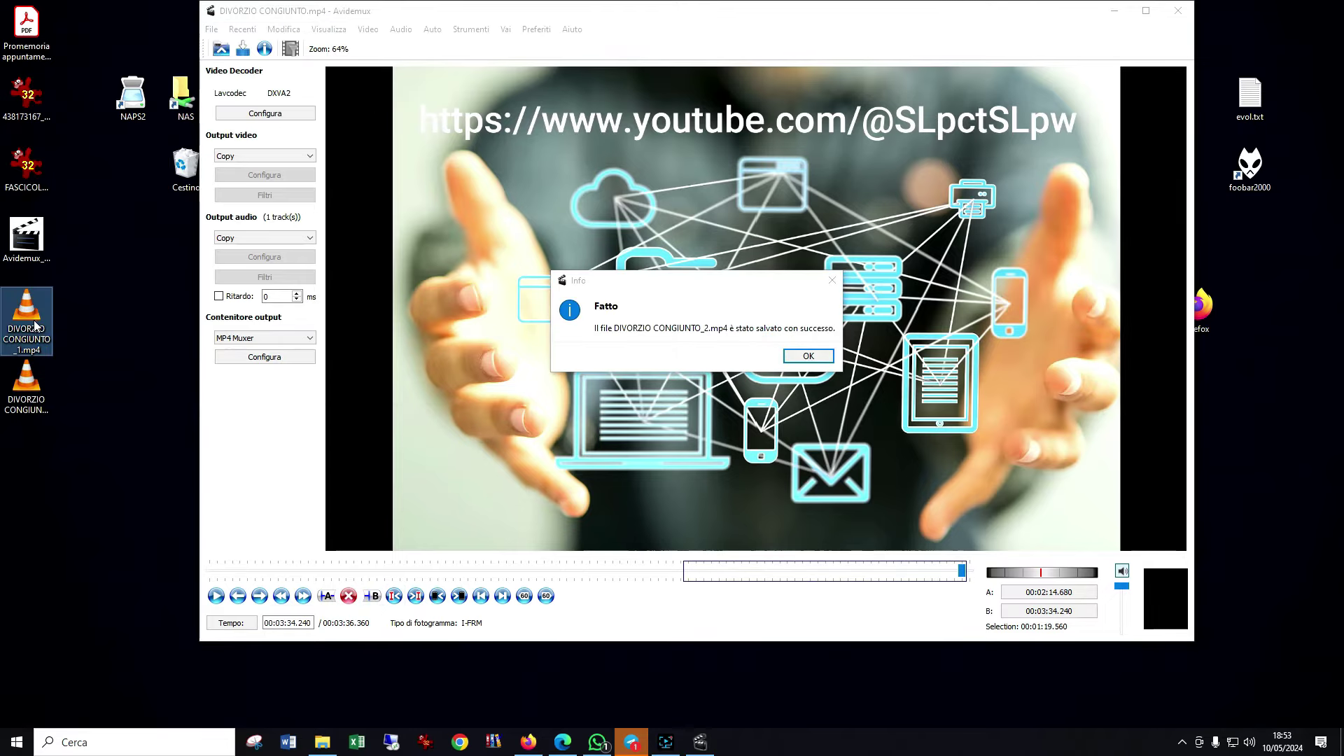
- Play DIVORZIO CONGIUNTO_1.mp4 from the desktop to check it, and close the player
{"action": "right_click", "coordinate": [35, 324]}
{"action": "left_click", "coordinate": [19, 313]}
{"action": "left_click", "coordinate": [19, 313]}
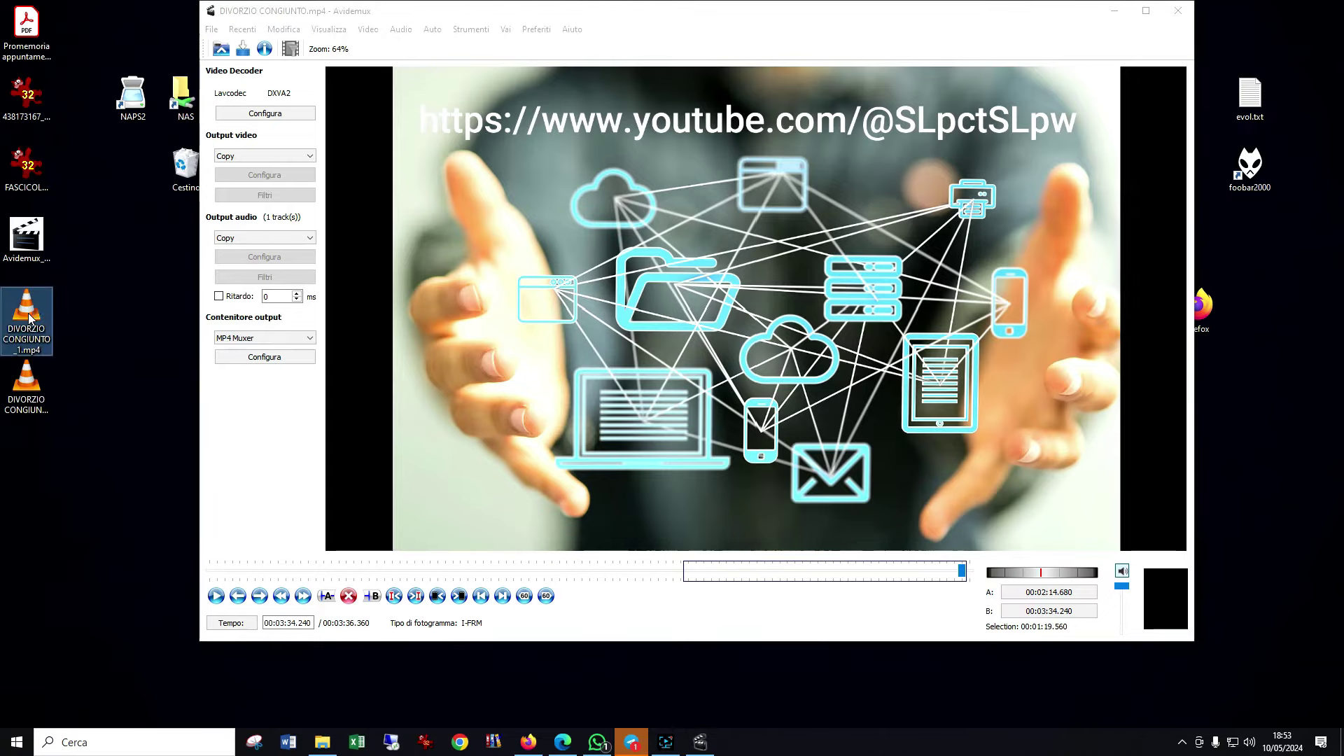
{"action": "double_click", "coordinate": [29, 318]}
{"action": "key", "text": "ctrl+q"}
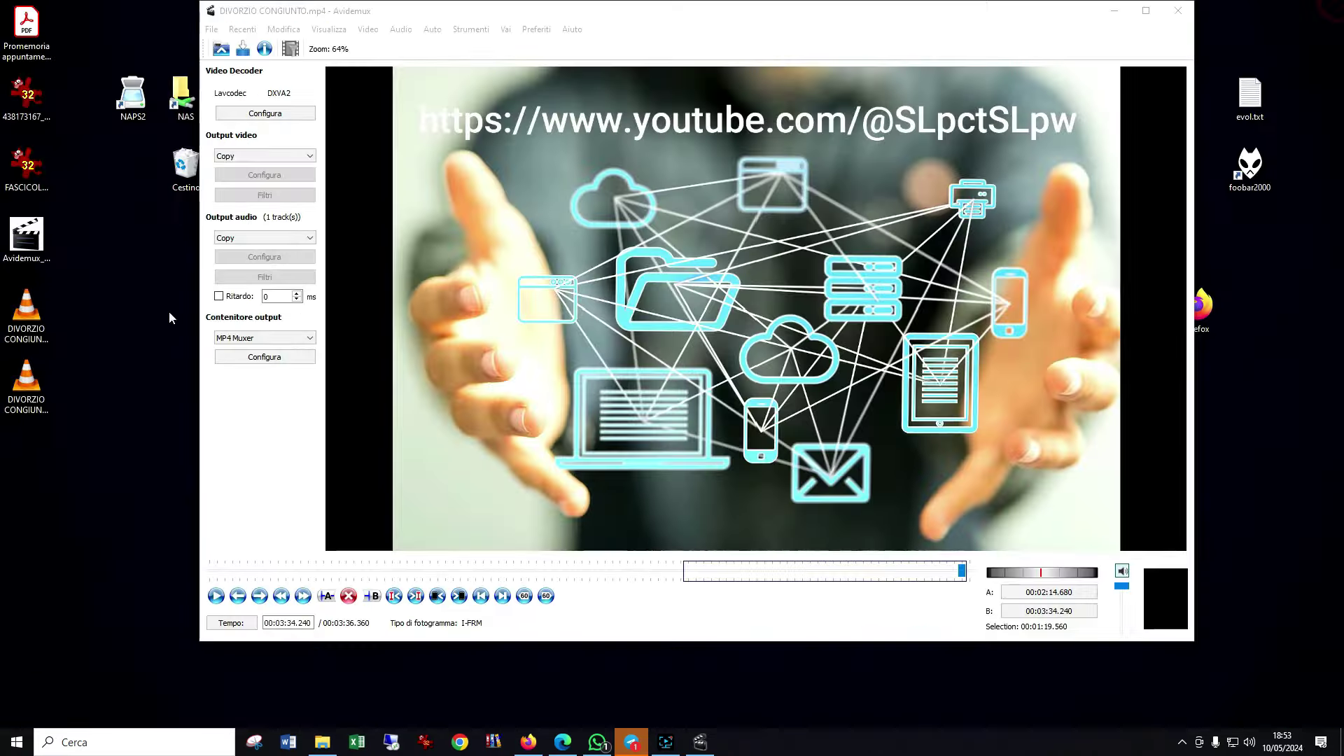
- Open the file properties of DIVORZIO CONGIUNTO_1.mp4 and DIVORZIO CONGIUNTO_2.mp4 to compare their sizes
{"action": "right_click", "coordinate": [36, 350]}
{"action": "left_click", "coordinate": [78, 687]}
{"action": "left_click", "coordinate": [26, 385]}
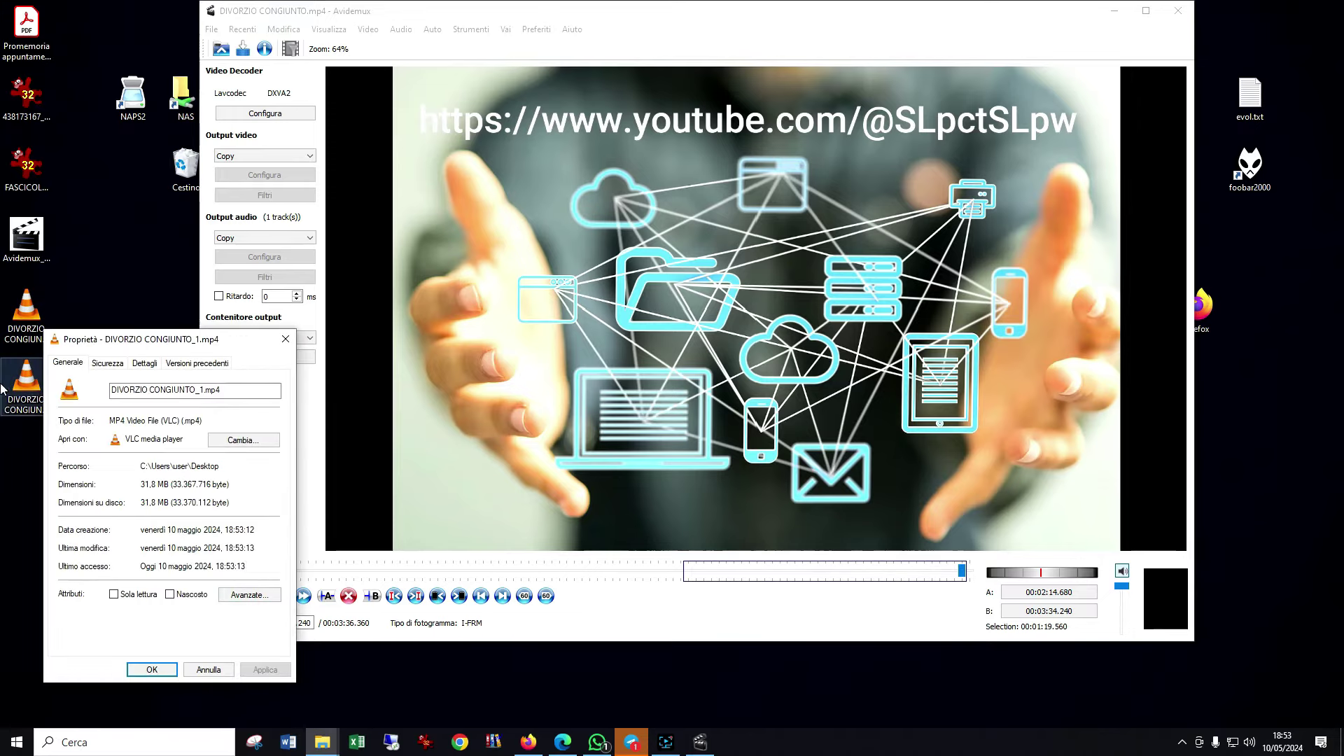
{"action": "key", "text": "alt+Return"}
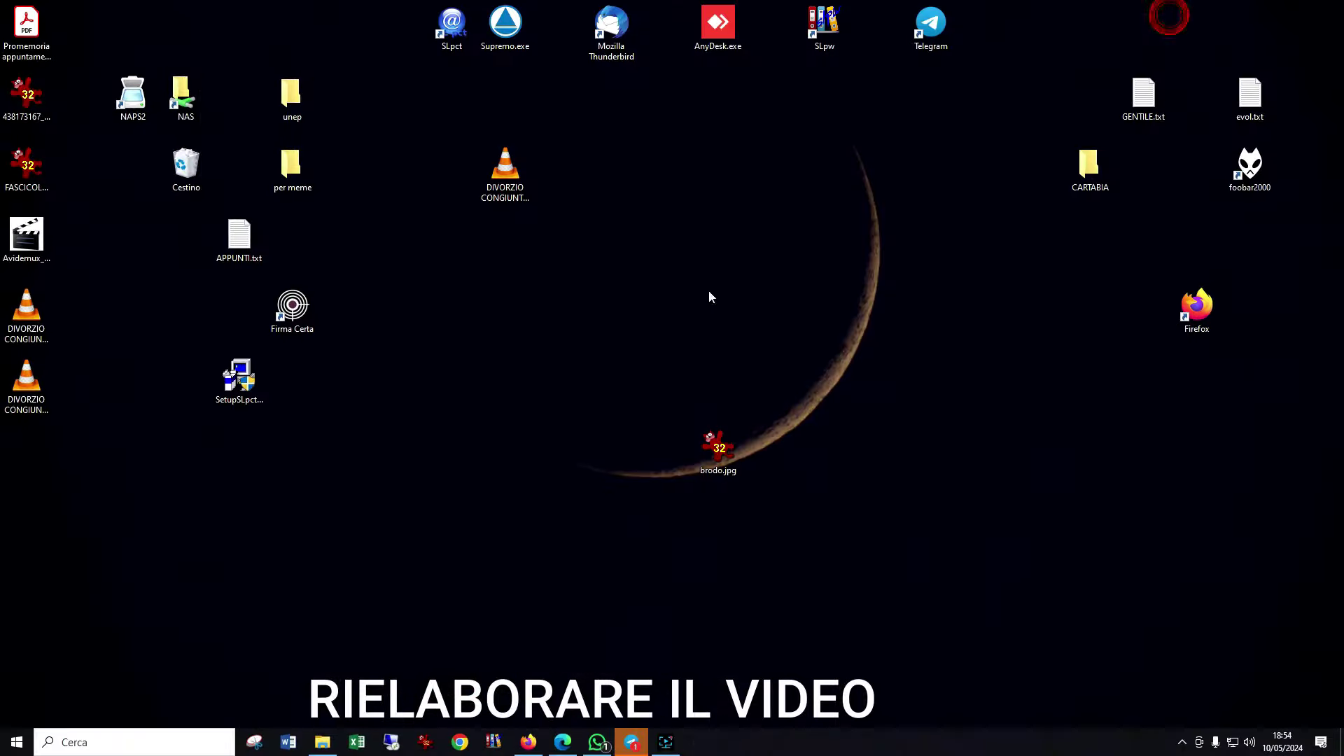
- Launch Avidemux with DIVORZIO CONGIUNTO.mp4 loaded and move its window aside to uncover the original file on the desktop
{"action": "left_click", "coordinate": [17, 742]}
{"action": "left_click", "coordinate": [129, 360]}
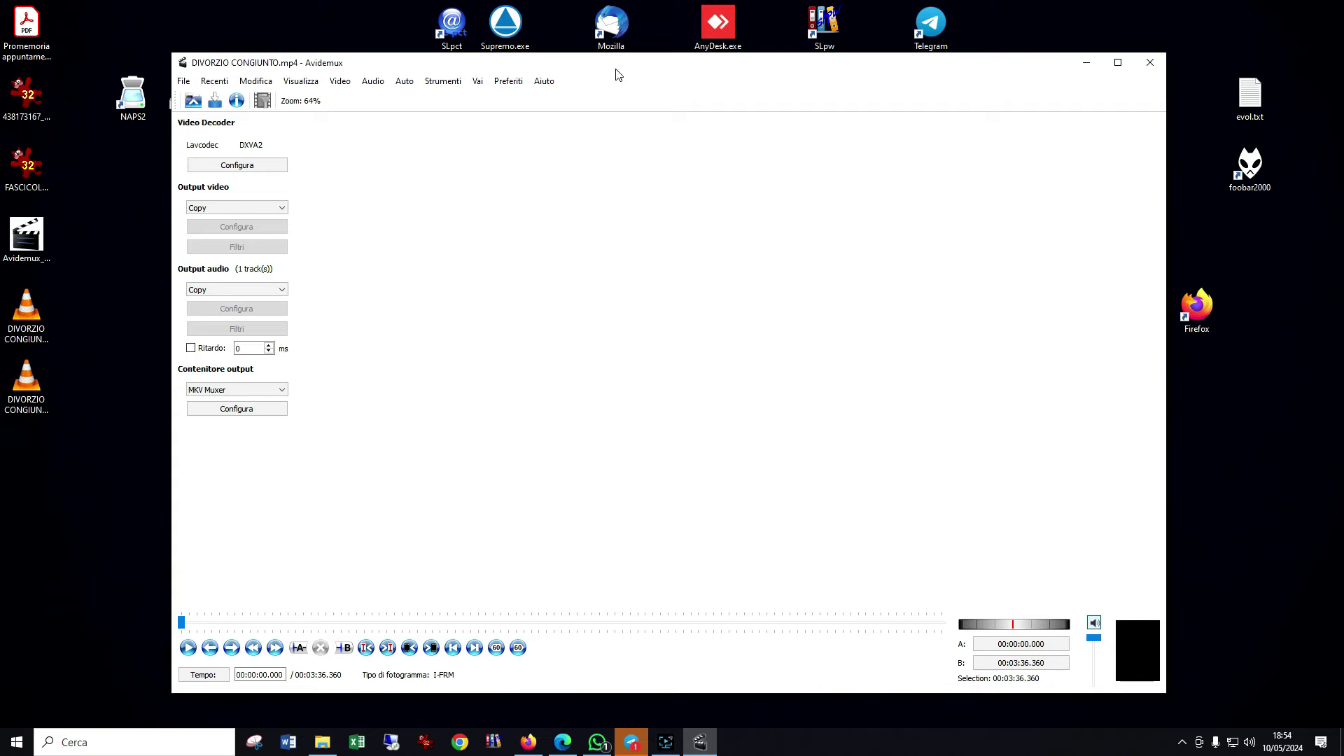
{"action": "left_click_drag", "start_coordinate": [618, 74], "coordinate": [1018, 85]}
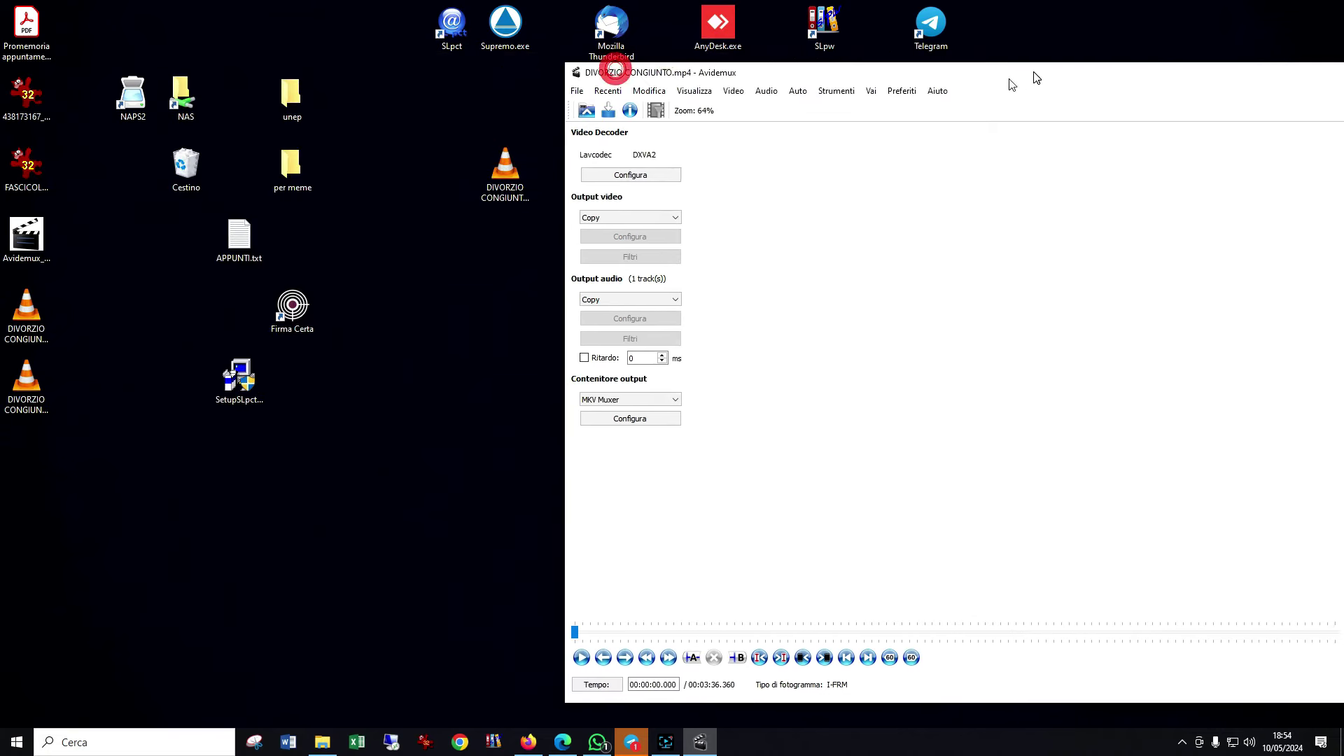
- Check the size of the original DIVORZIO CONGIUNTO.mp4 in its file properties and close them
{"action": "left_click", "coordinate": [505, 175]}
{"action": "key", "text": "alt+Return"}
{"action": "left_click", "coordinate": [665, 524]}
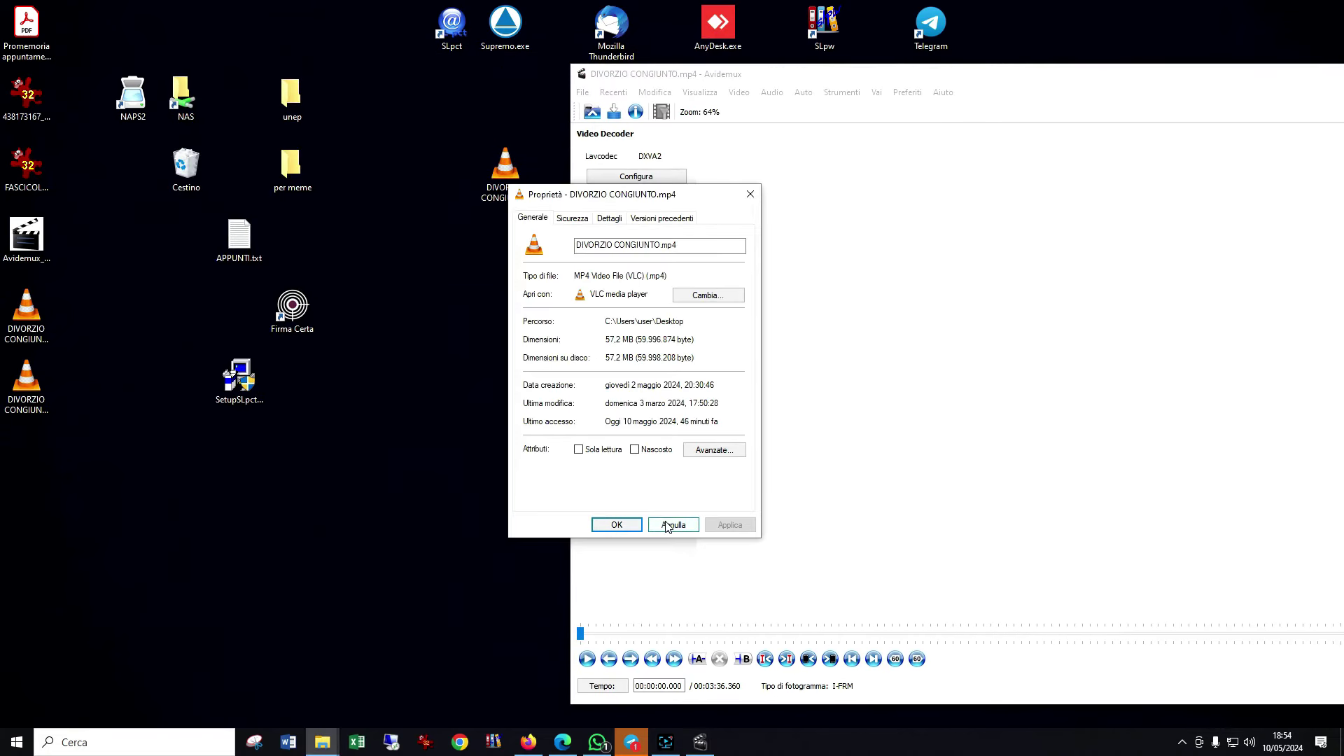
- Append DIVORZIO CONGIUNTO.mp4 from the desktop to the video already loaded in Avidemux
{"action": "left_click_drag", "start_coordinate": [506, 175], "coordinate": [345, 179]}
{"action": "left_click_drag", "start_coordinate": [783, 77], "coordinate": [659, 46]}
{"action": "left_click_drag", "start_coordinate": [333, 167], "coordinate": [728, 270]}
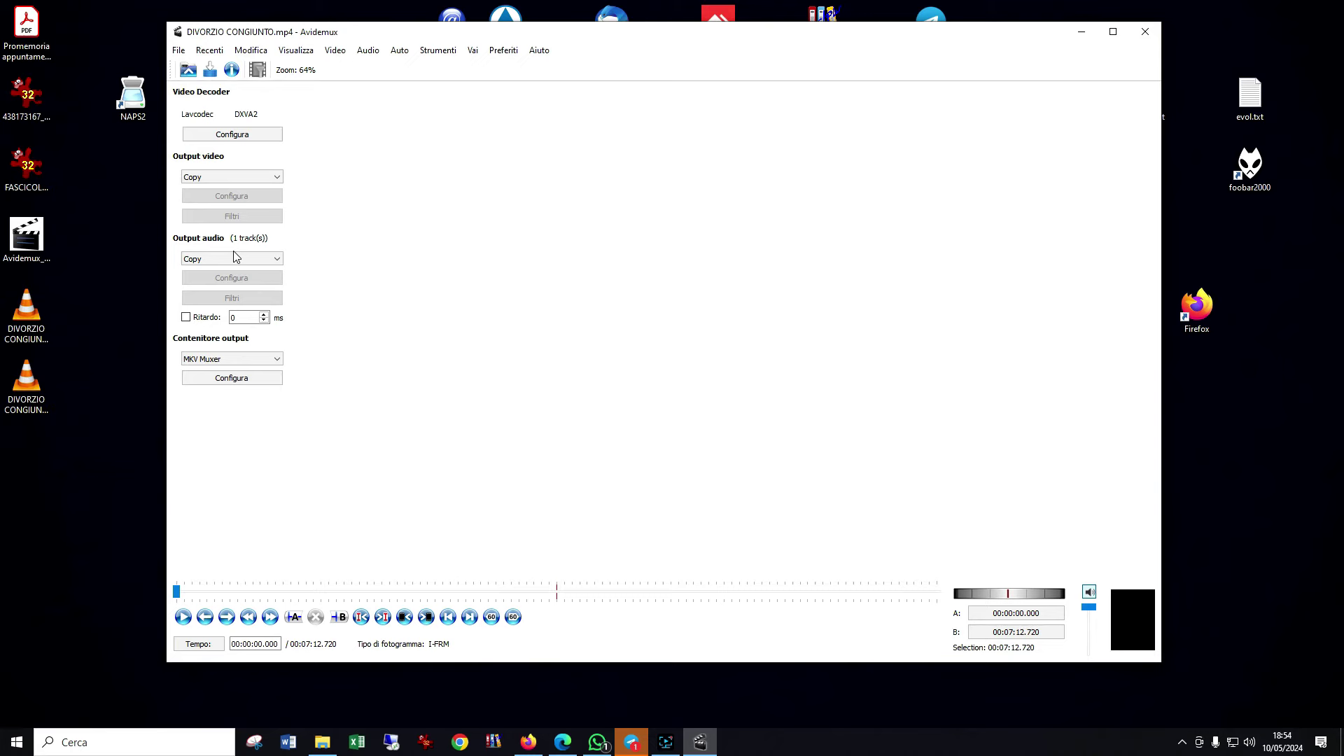
- Set the video output to Mpeg4 AVC (x264) and open the final video size in its configuration for editing
{"action": "left_click", "coordinate": [245, 176]}
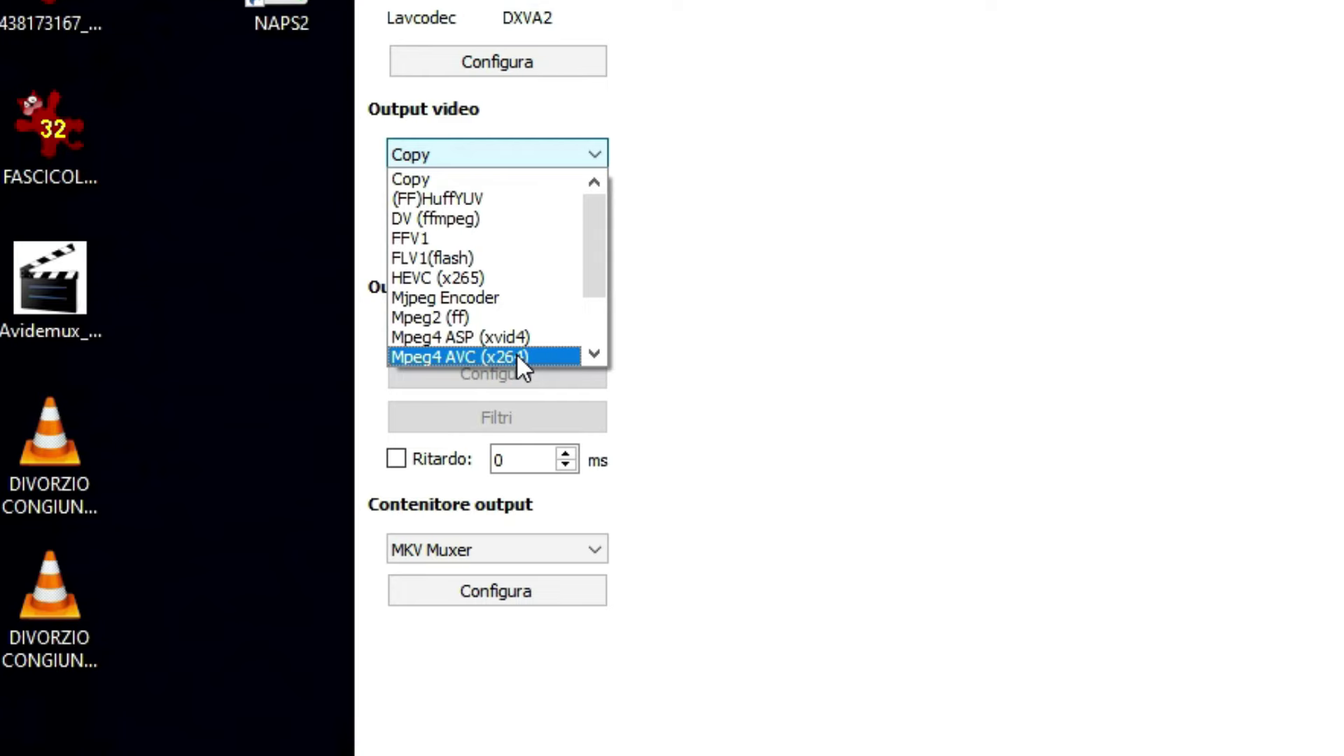
{"action": "left_click", "coordinate": [515, 353]}
{"action": "left_click", "coordinate": [494, 377]}
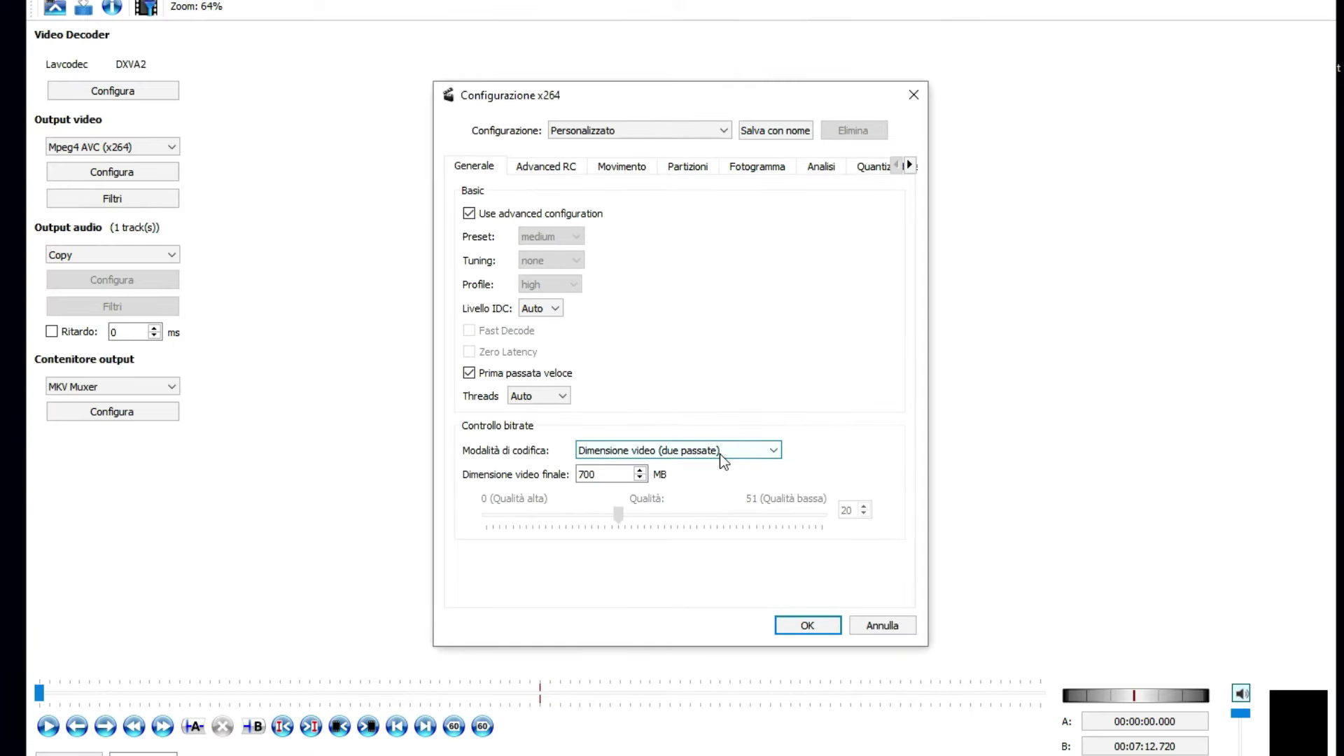
{"action": "left_click", "coordinate": [598, 476]}
{"action": "left_click_drag", "start_coordinate": [600, 478], "coordinate": [562, 477]}
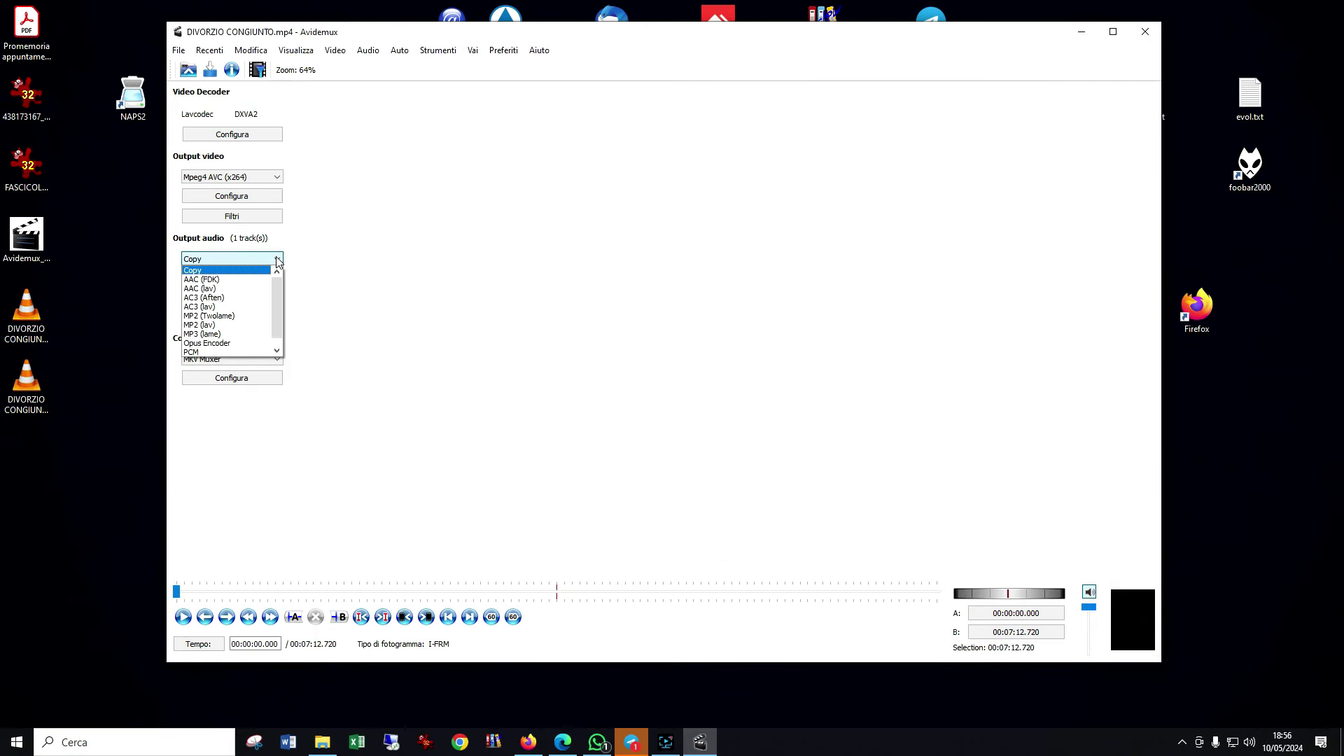
- Set the audio output to MP3 (lame)
{"action": "left_click", "coordinate": [250, 334]}
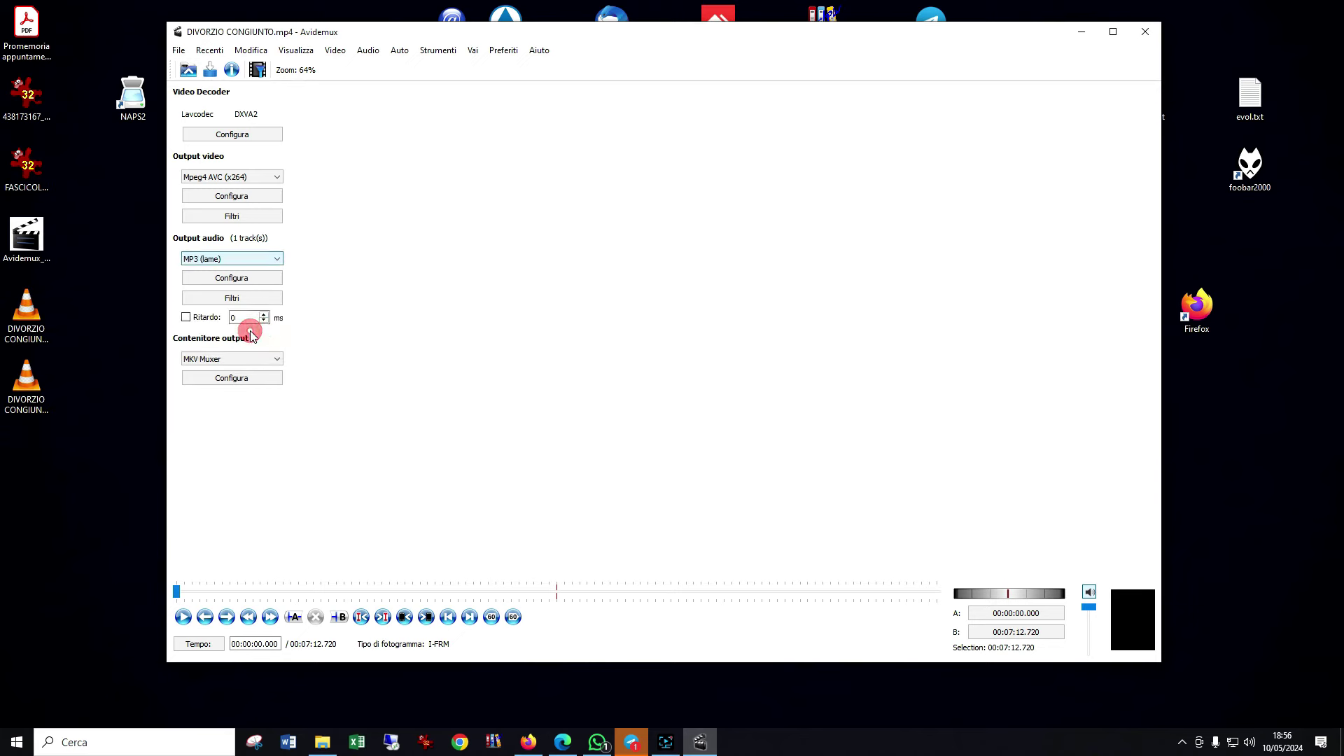
- Set the audio output to Copy and the output container to MP4 Muxer
{"action": "left_click", "coordinate": [278, 261]}
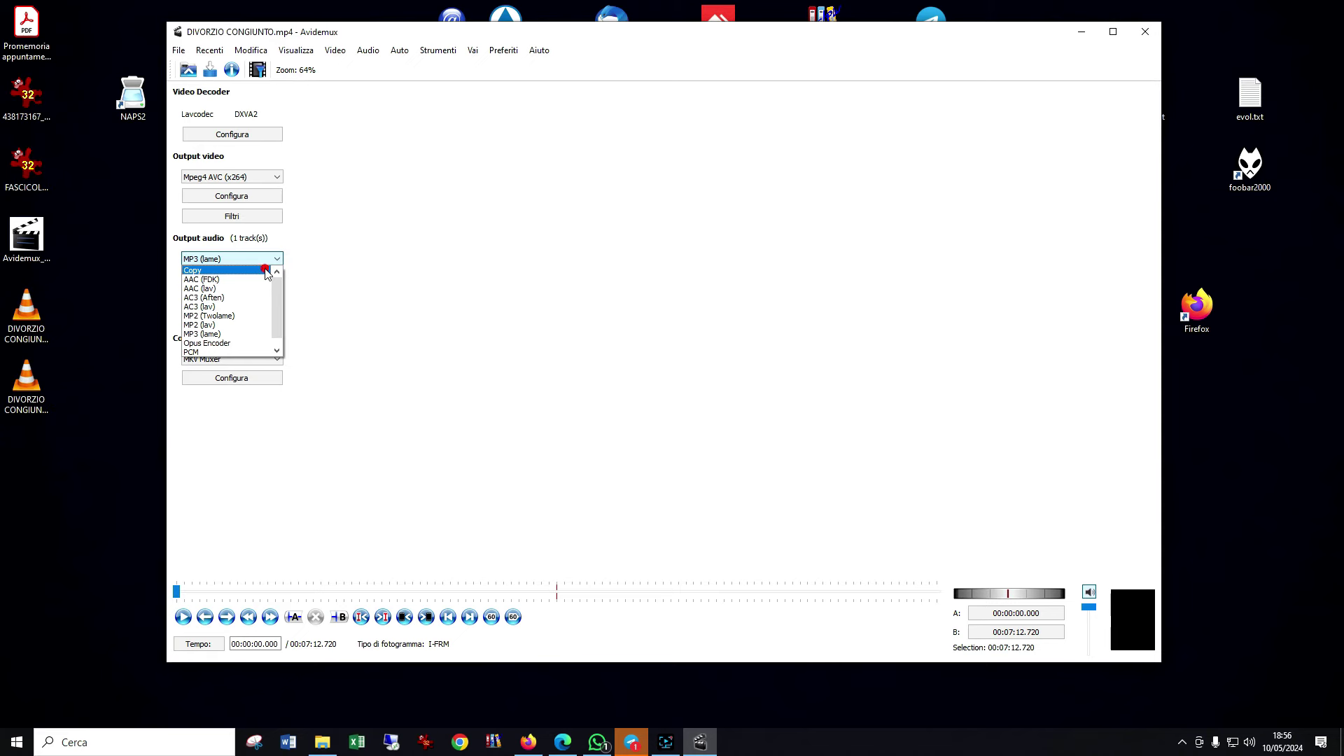
{"action": "left_click", "coordinate": [266, 271]}
{"action": "left_click", "coordinate": [275, 360]}
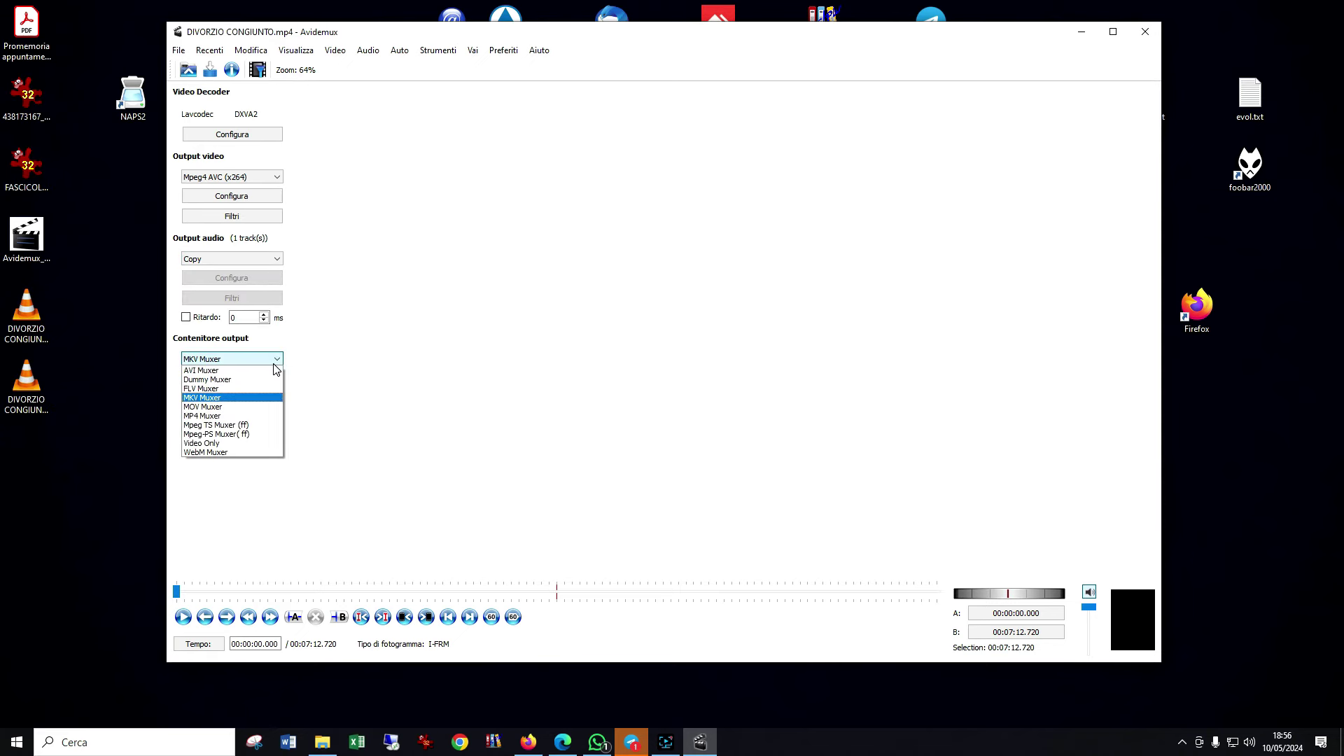
{"action": "left_click", "coordinate": [234, 416]}
- Save the video to the desktop as DIVORZIO CONGIUNTO_40.mp4
{"action": "left_click", "coordinate": [179, 50]}
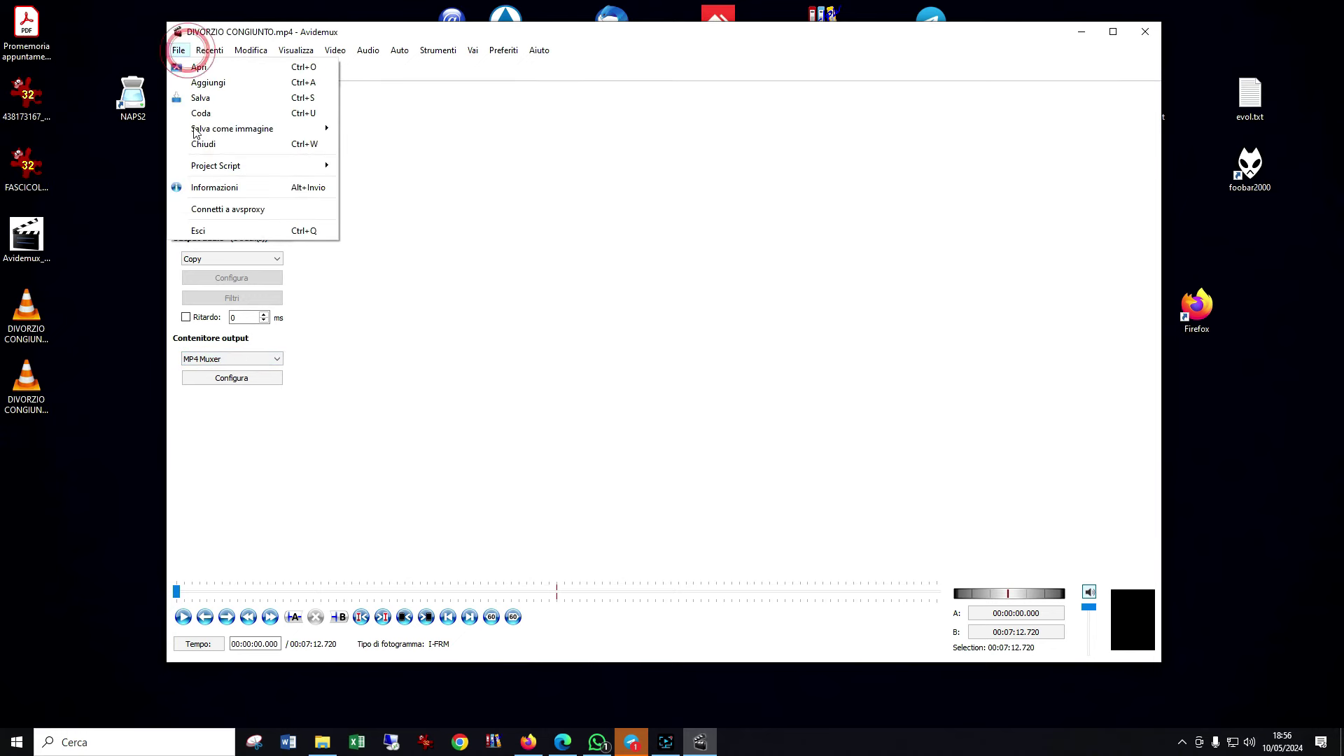
{"action": "left_click", "coordinate": [225, 111]}
{"action": "left_click", "coordinate": [369, 349]}
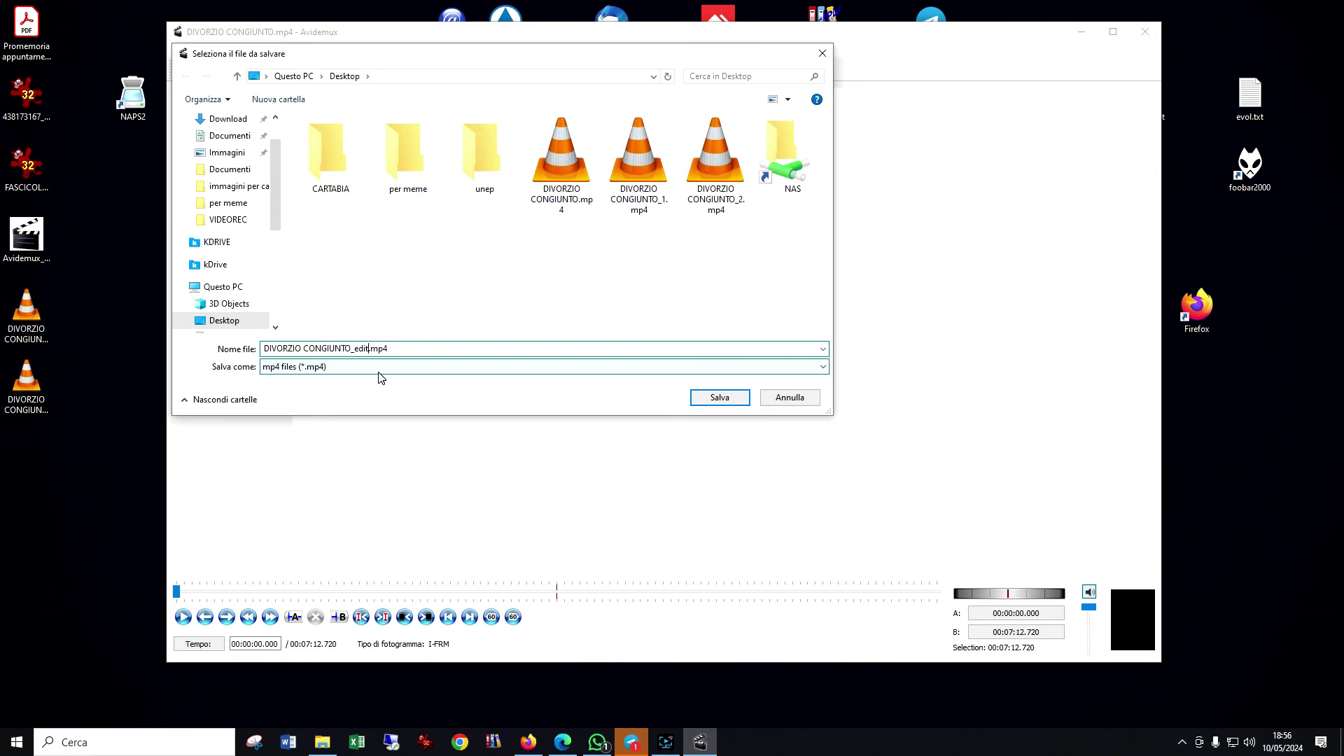
{"action": "key", "text": "BackSpace"}
{"action": "key", "text": "BackSpace"}
{"action": "key", "text": "BackSpace"}
{"action": "key", "text": "BackSpace"}
{"action": "type", "text": "40"}
{"action": "left_click", "coordinate": [719, 397]}
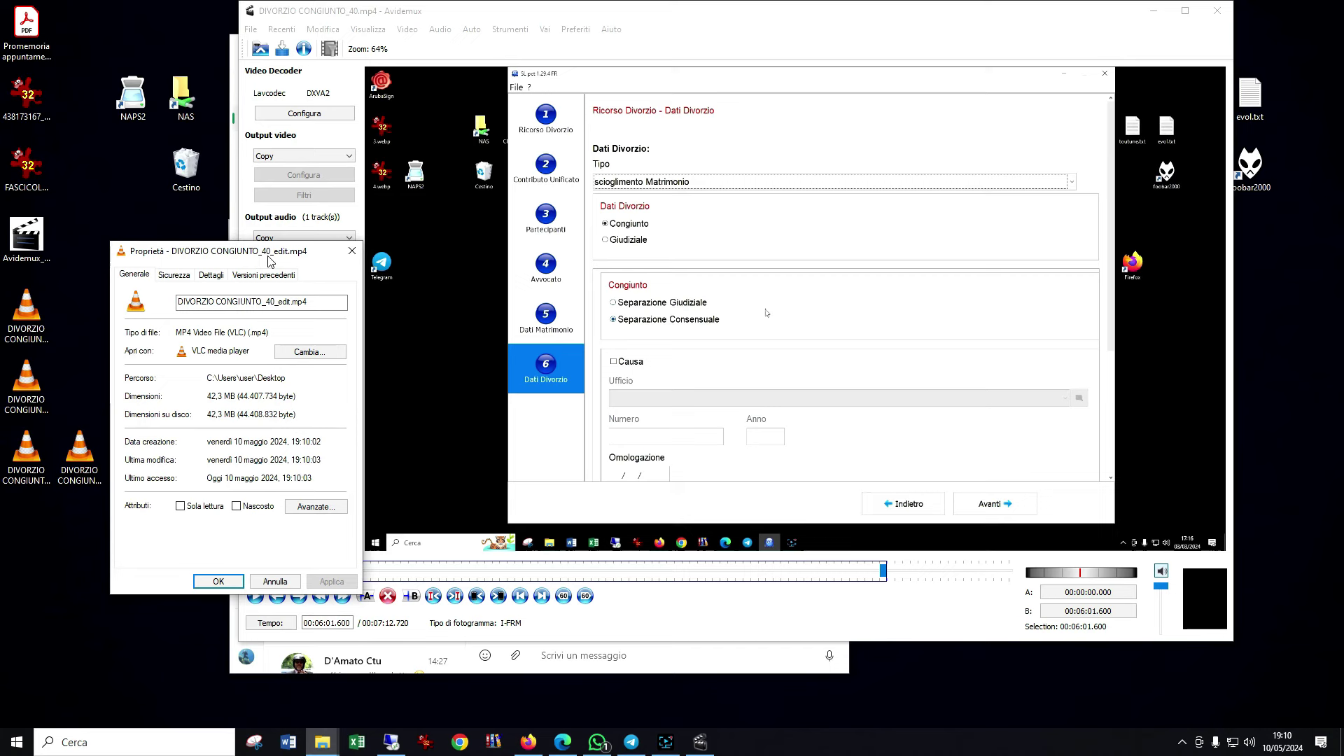
- Close the file properties and check DIVORZIO CONGIUNTO_40_edit.mp4 in VLC at about 02:25 and 03:04, closing the player when done
{"action": "left_click", "coordinate": [219, 582]}
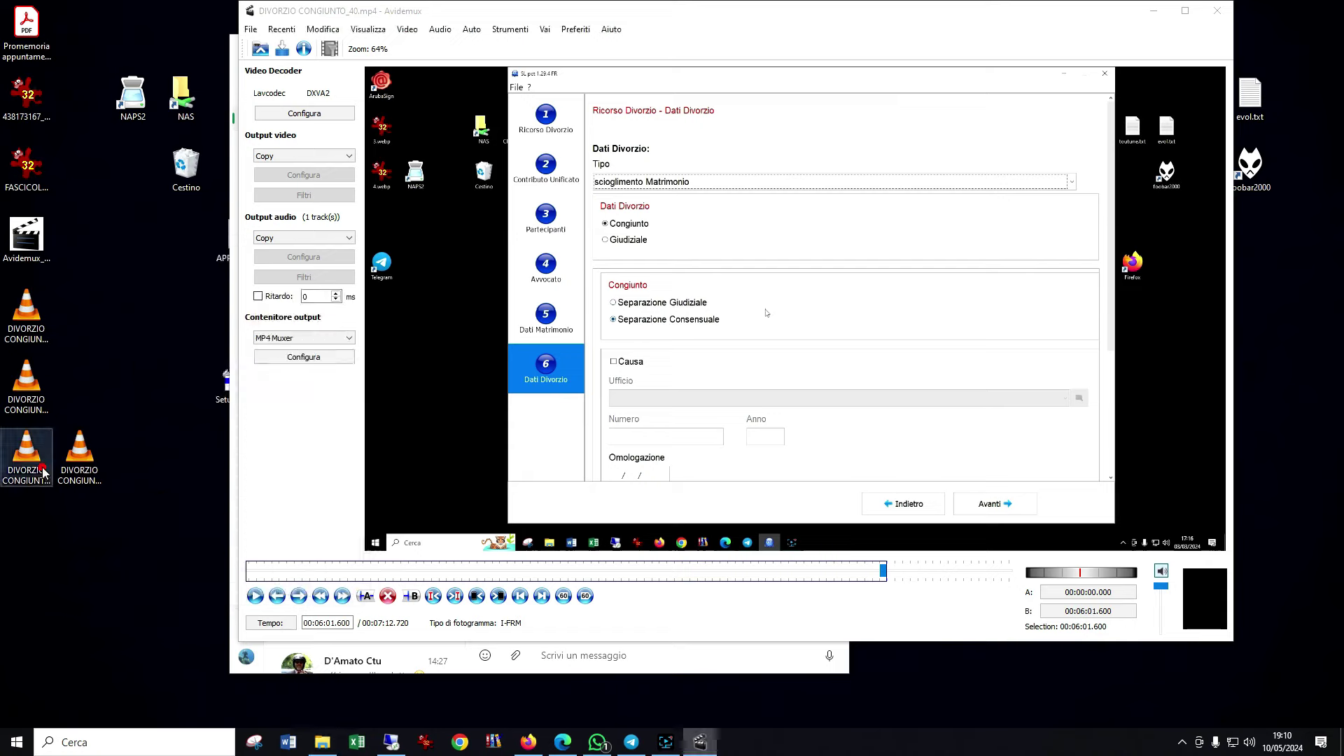
{"action": "double_click", "coordinate": [35, 455]}
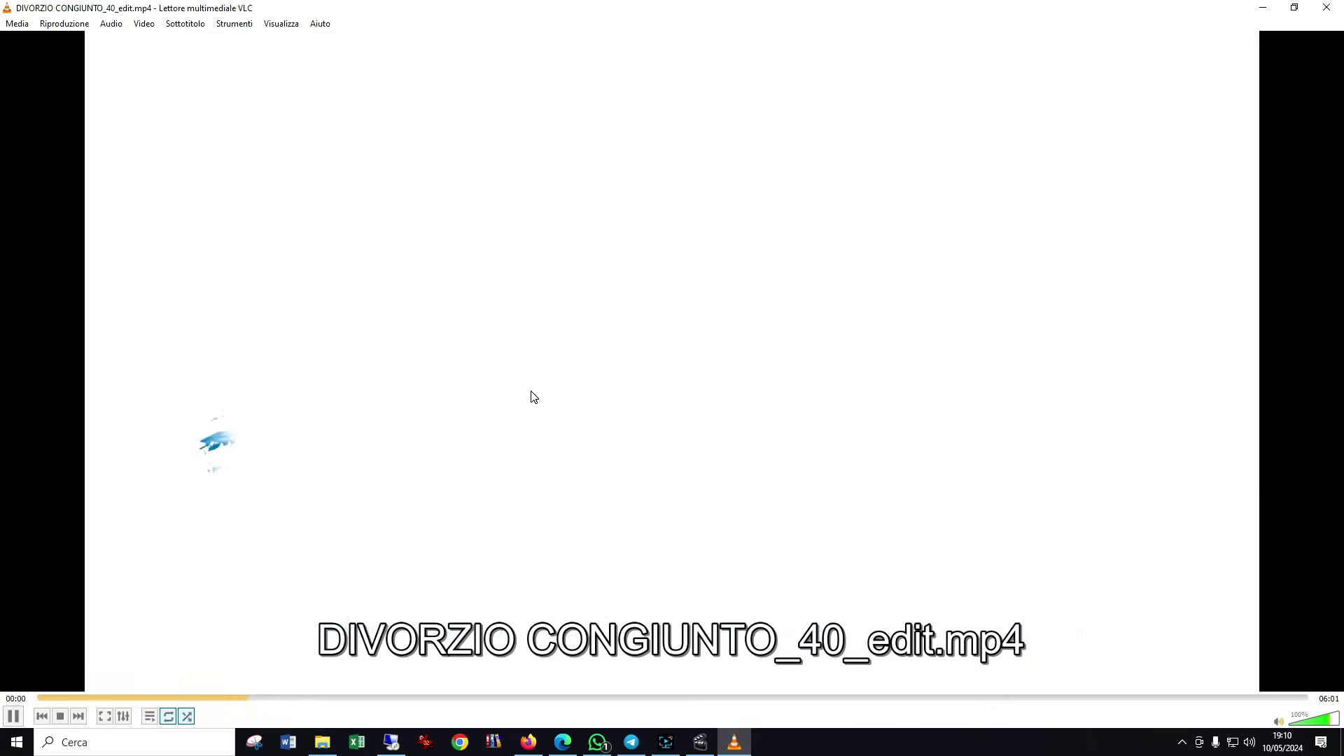
{"action": "left_click", "coordinate": [545, 698]}
{"action": "left_click", "coordinate": [688, 697]}
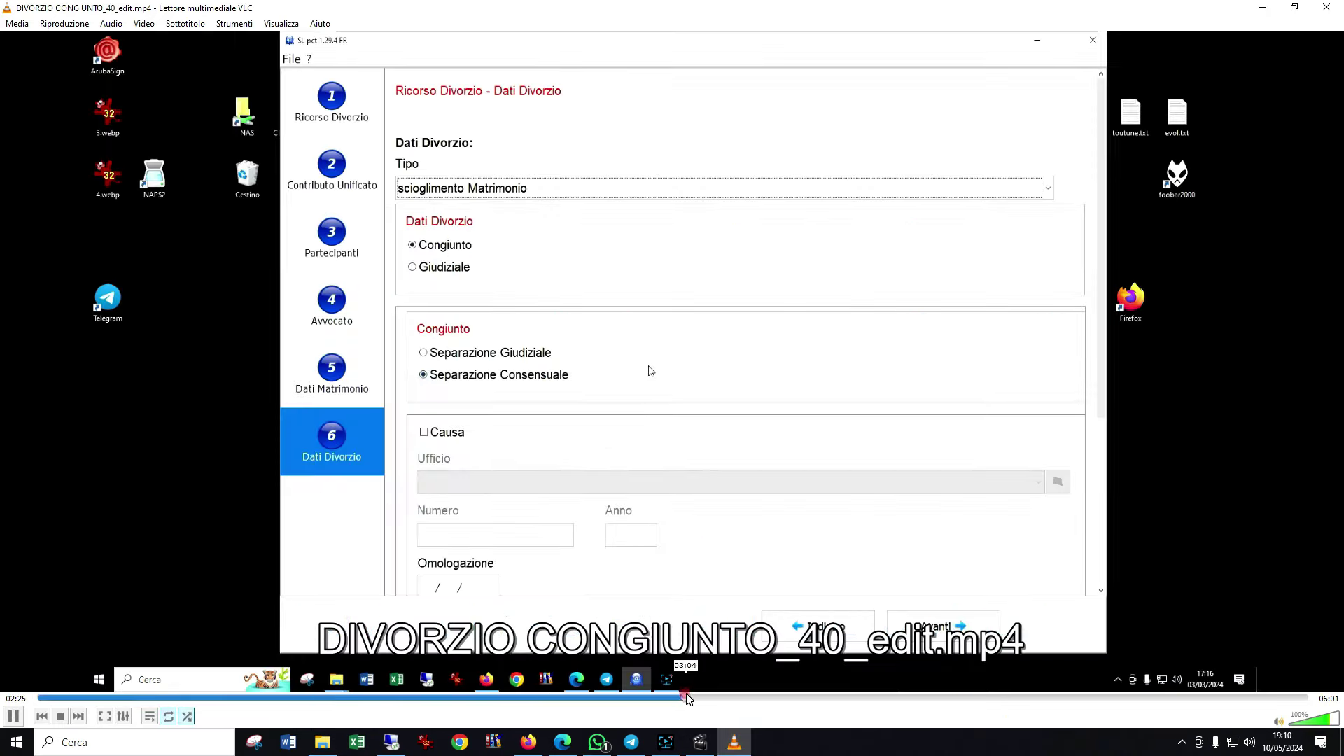
{"action": "left_click", "coordinate": [1329, 9]}
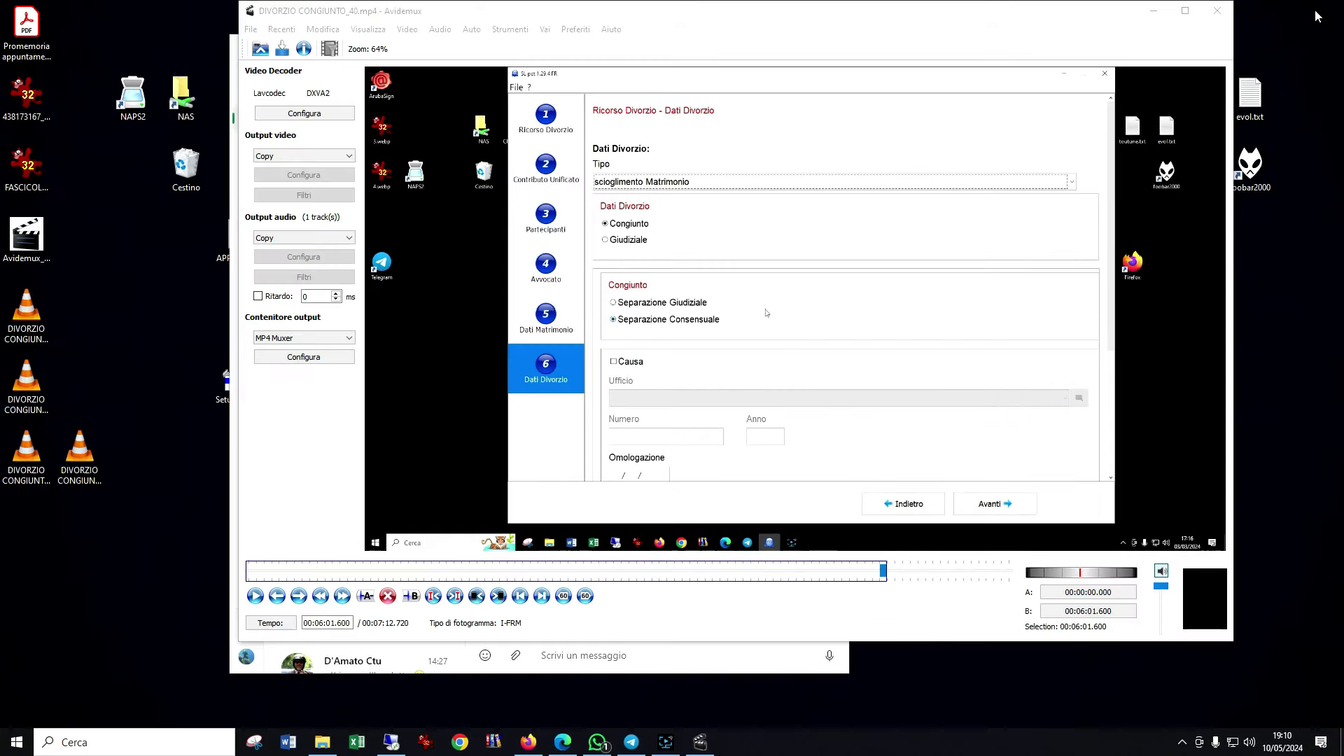